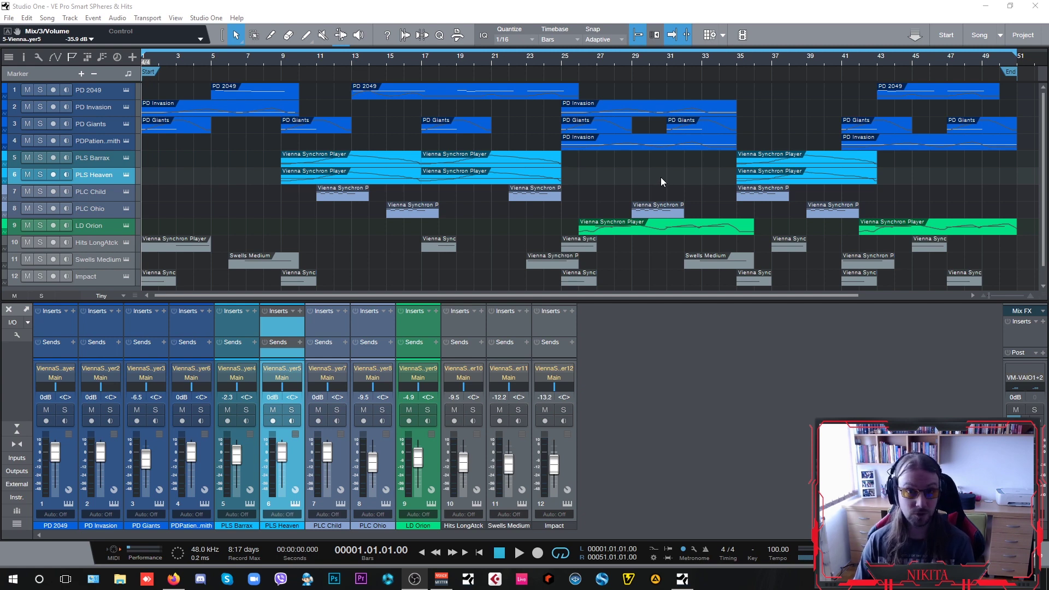
- Start playback and check the PLC Child, PLC Ohio and PD 2049 Synchron Players in turn
{"action": "key", "text": "space"}
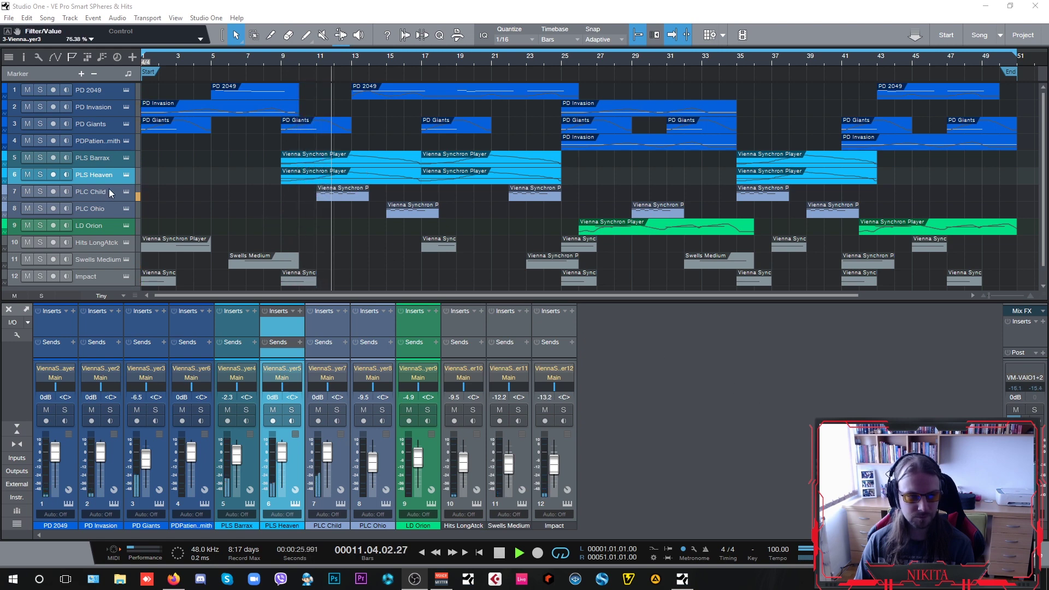
{"action": "left_click", "coordinate": [126, 191]}
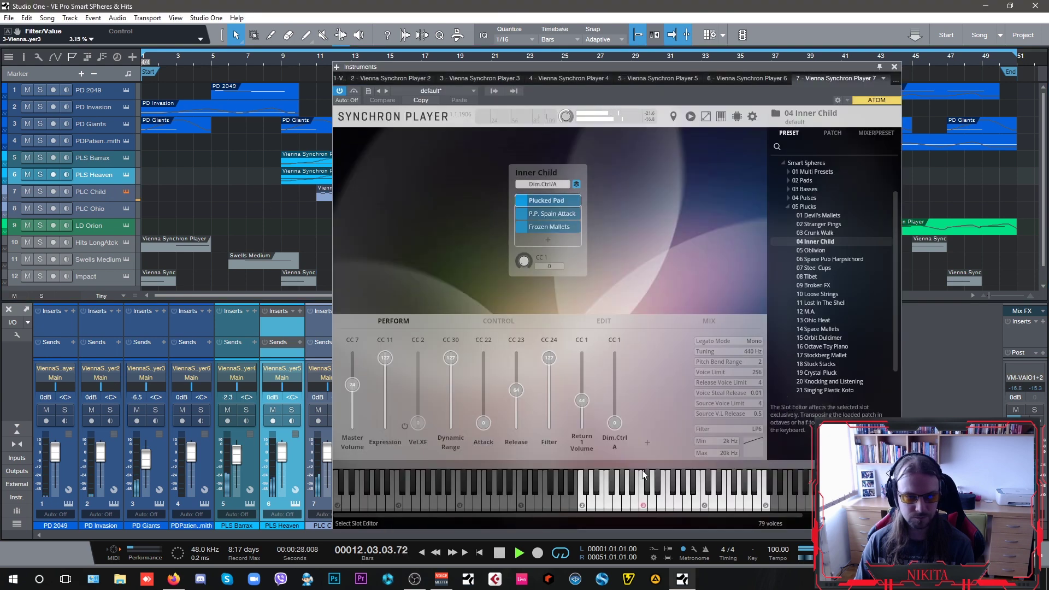
{"action": "left_click", "coordinate": [894, 66]}
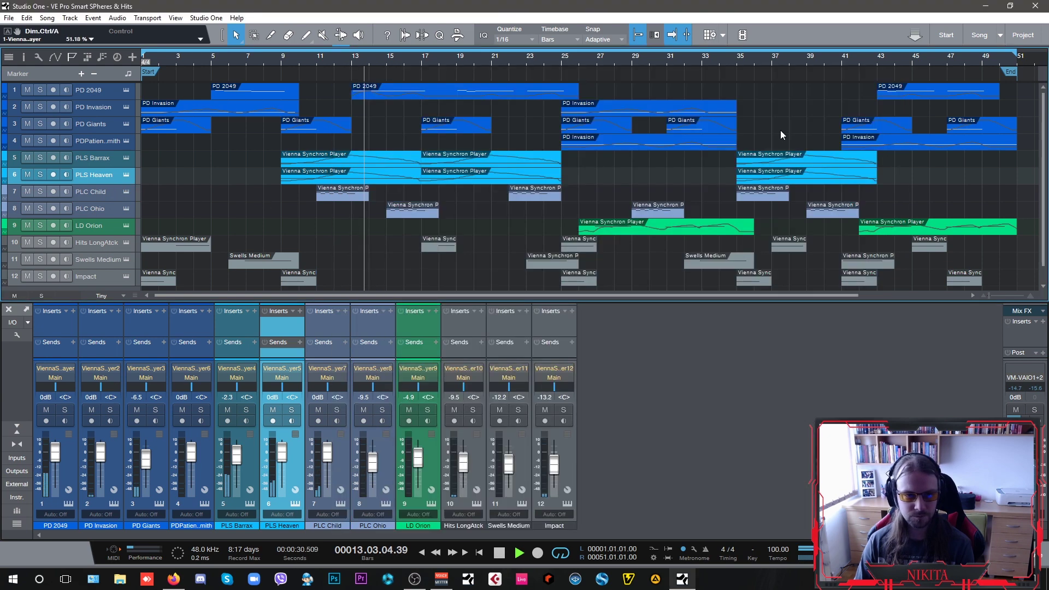
{"action": "left_click", "coordinate": [126, 208]}
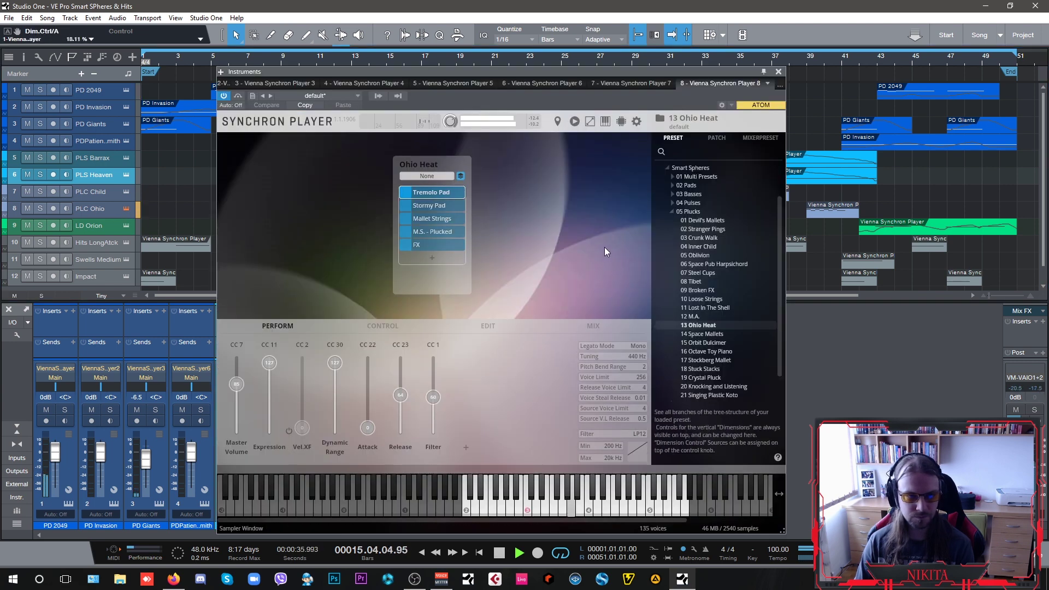
{"action": "left_click", "coordinate": [778, 71]}
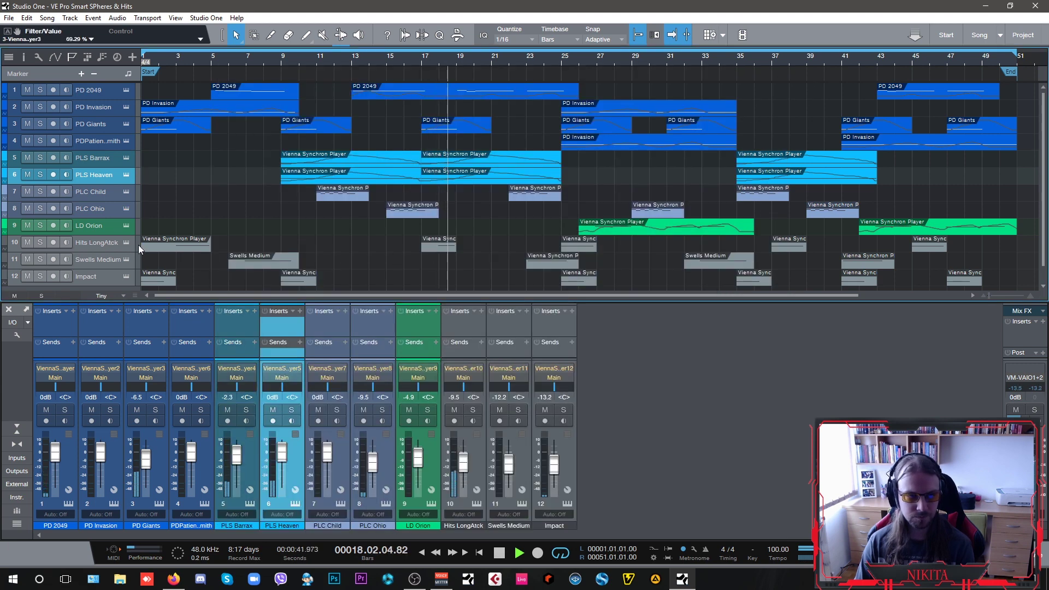
{"action": "left_click", "coordinate": [126, 90]}
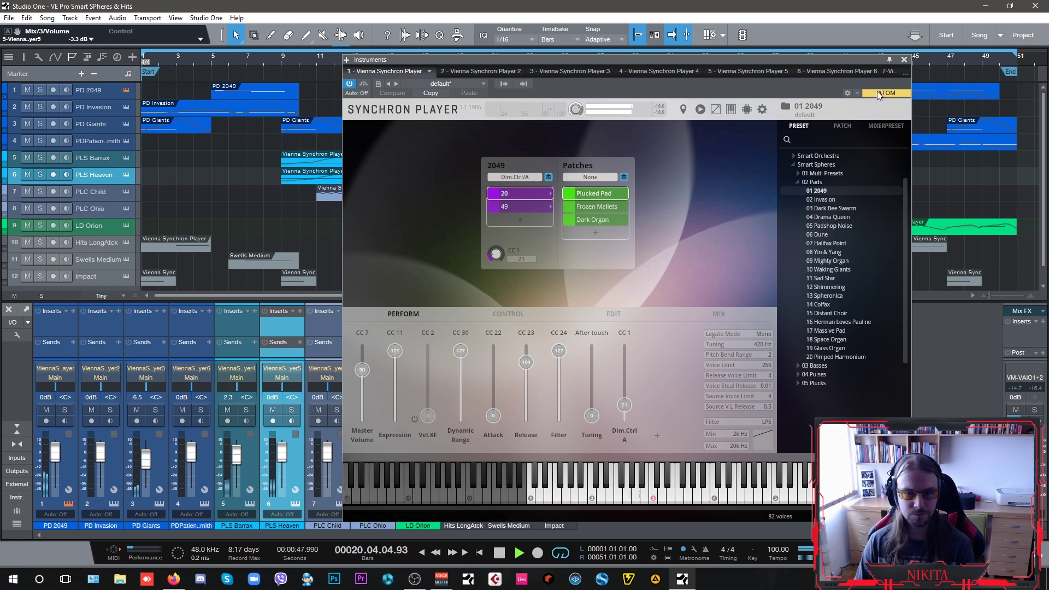
{"action": "left_click", "coordinate": [904, 60]}
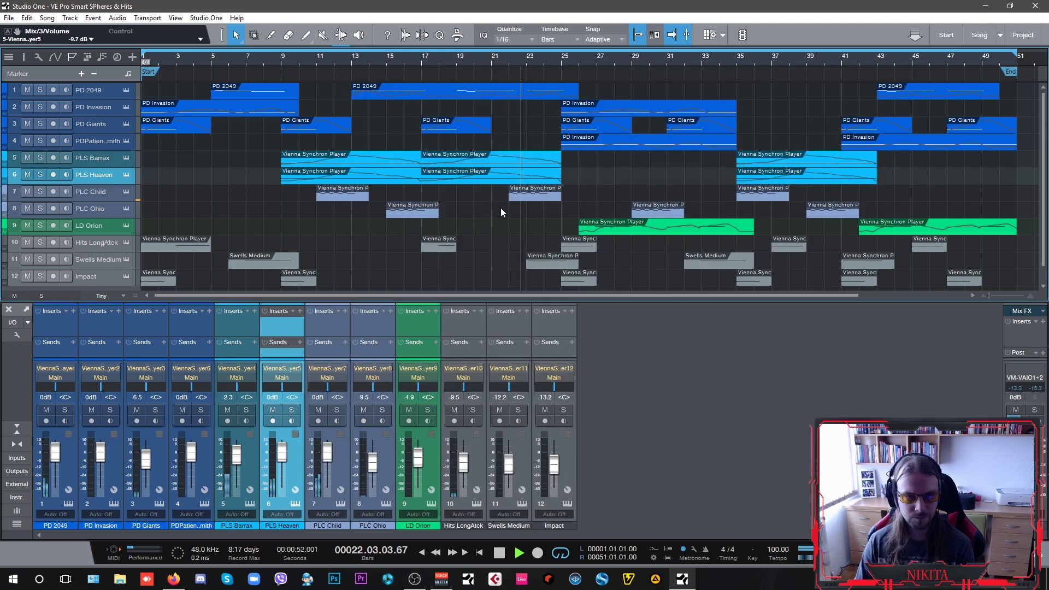
- Check the Swells Medium, LD Orion and PLS Barrax Synchron Players in turn
{"action": "left_click", "coordinate": [126, 259]}
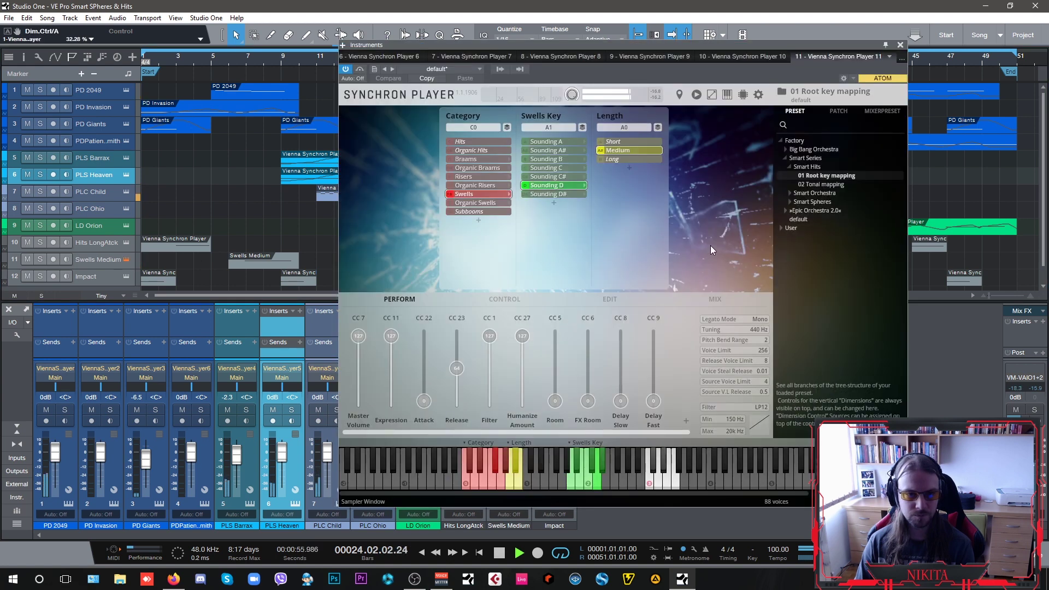
{"action": "left_click", "coordinate": [900, 45]}
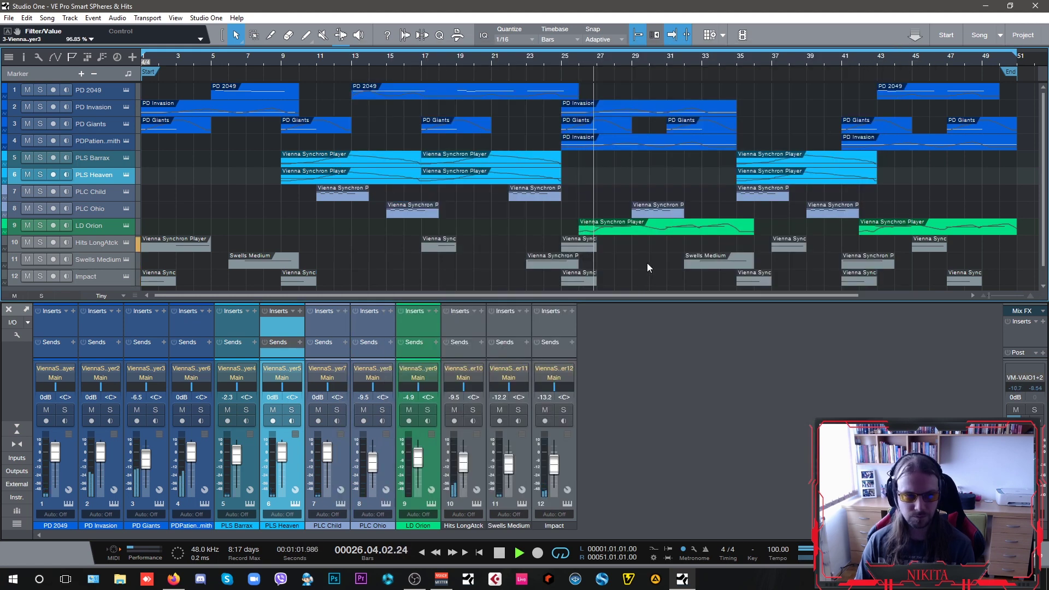
{"action": "left_click", "coordinate": [126, 225]}
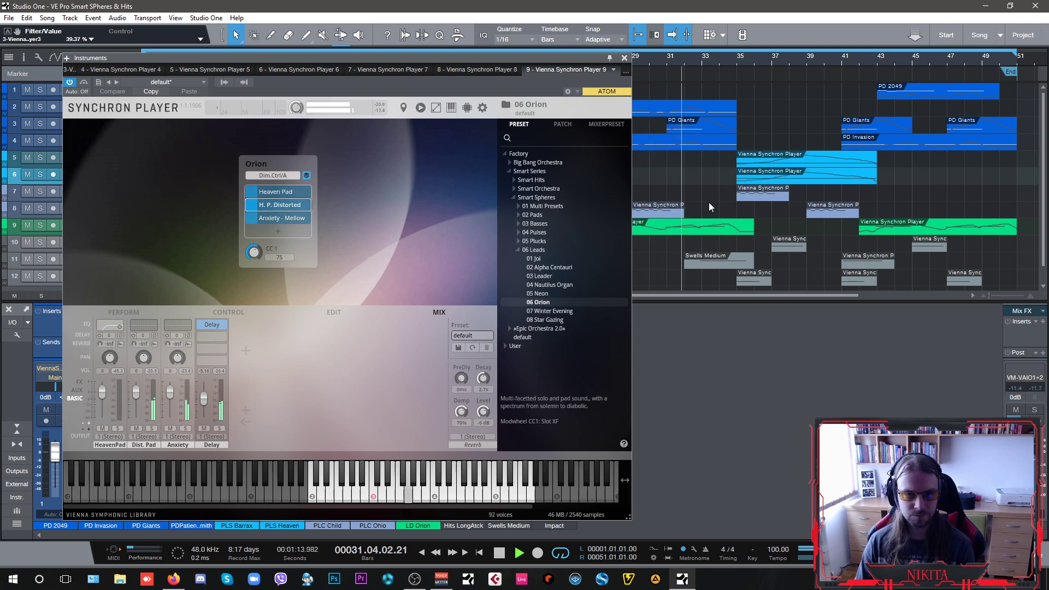
{"action": "left_click", "coordinate": [624, 58]}
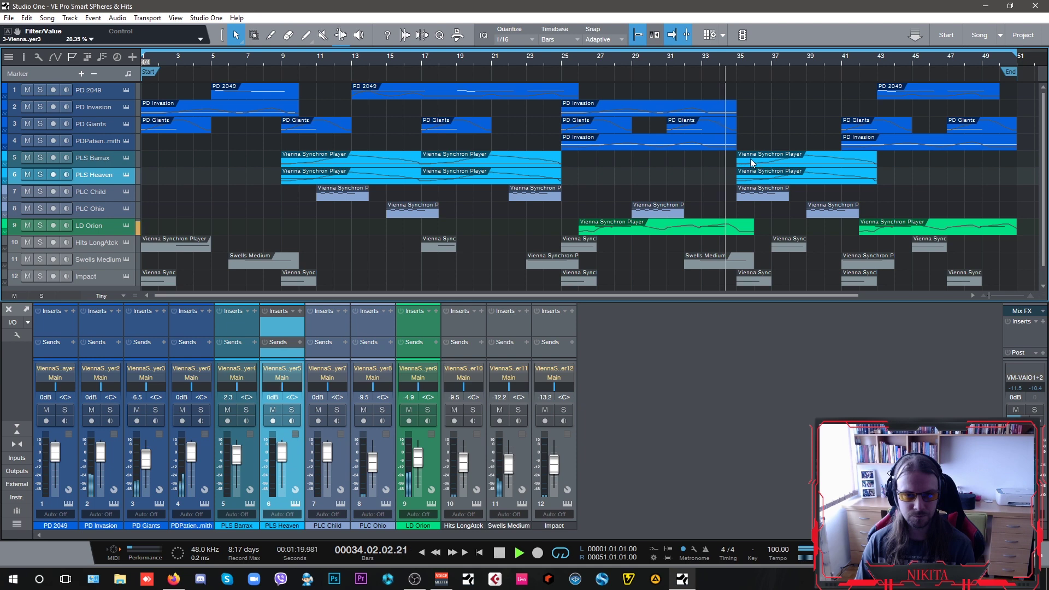
{"action": "left_click", "coordinate": [126, 158]}
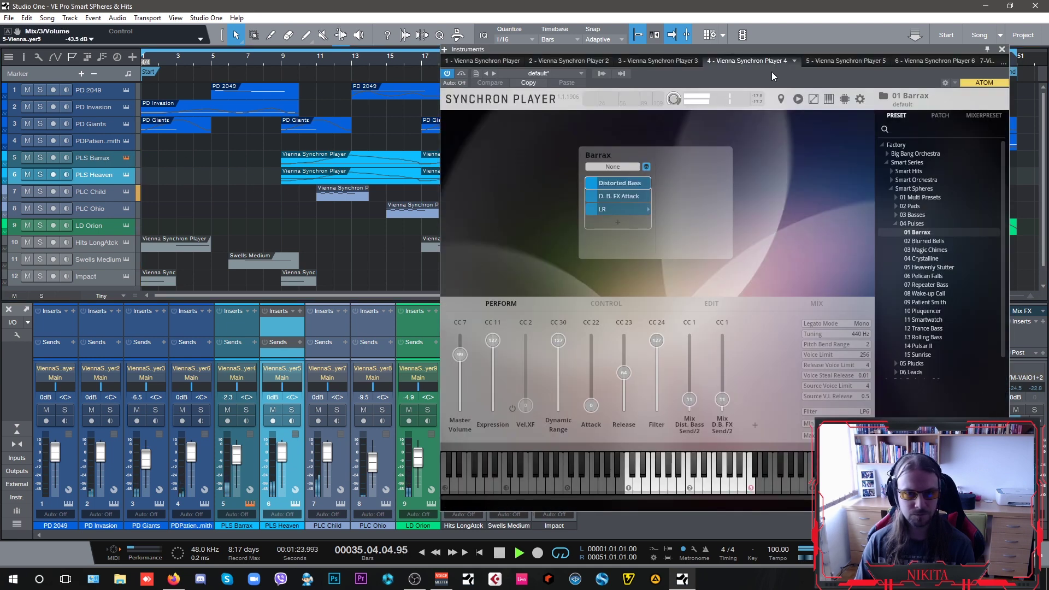
{"action": "left_click_drag", "start_coordinate": [778, 56], "coordinate": [589, 43]}
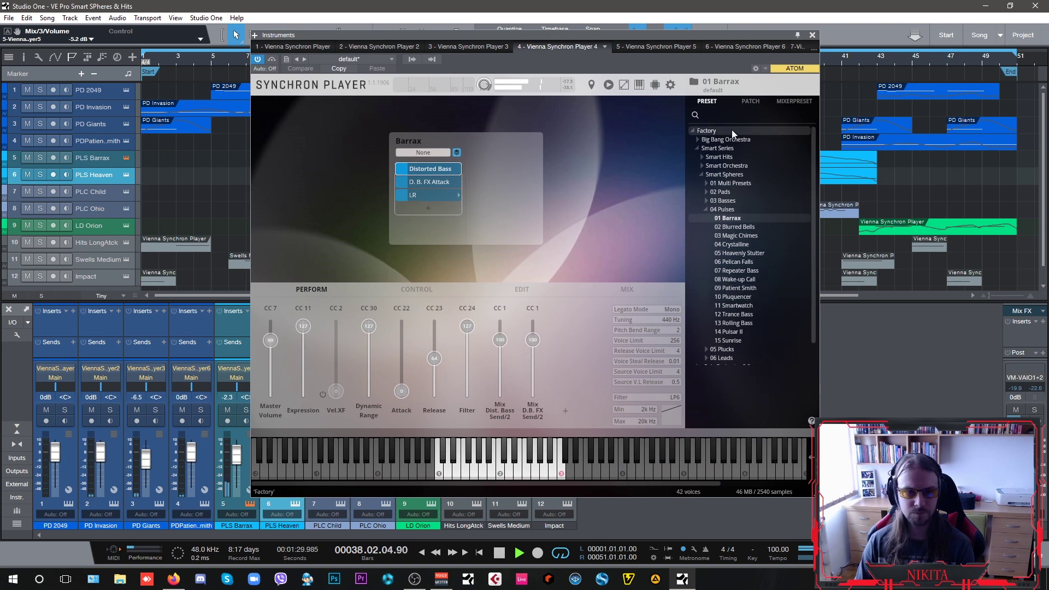
{"action": "left_click", "coordinate": [812, 36]}
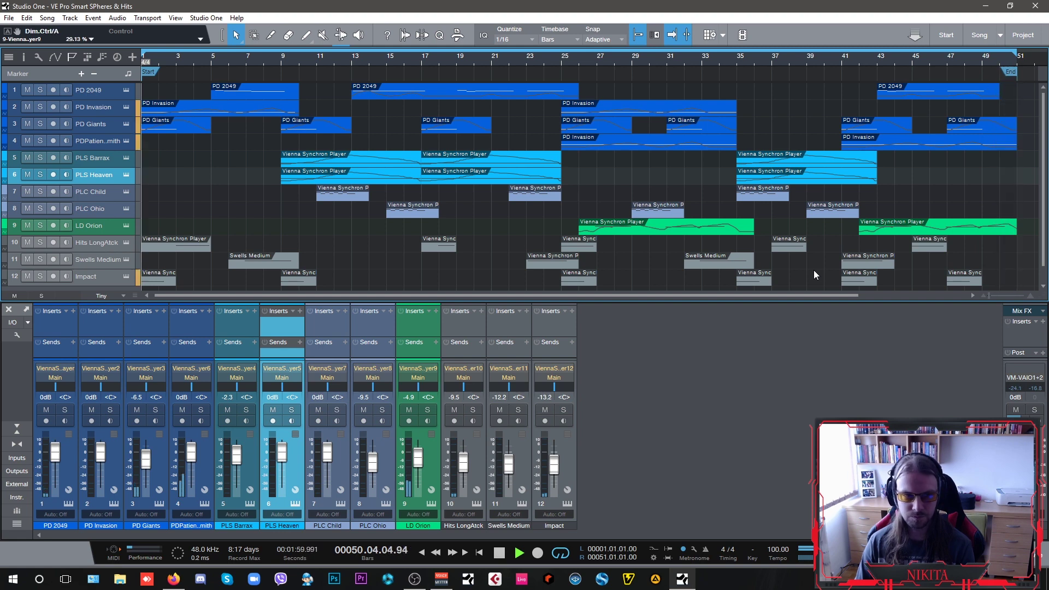
- Stop playback, enlarge the mixer panel and its inserts area, and recheck the PD 2049 player
{"action": "key", "text": "space"}
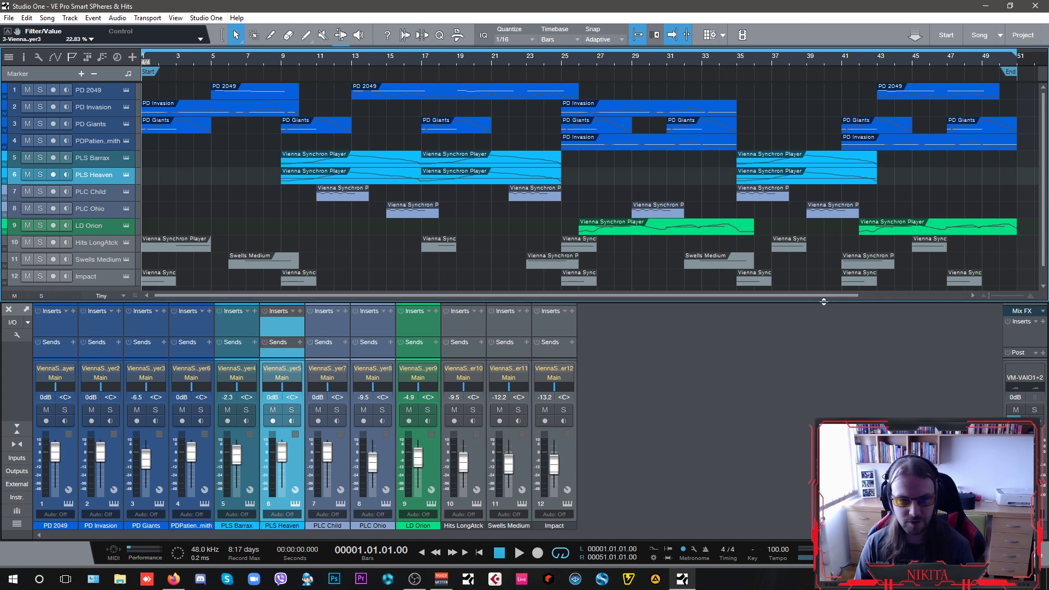
{"action": "left_click_drag", "start_coordinate": [824, 301], "coordinate": [825, 278]}
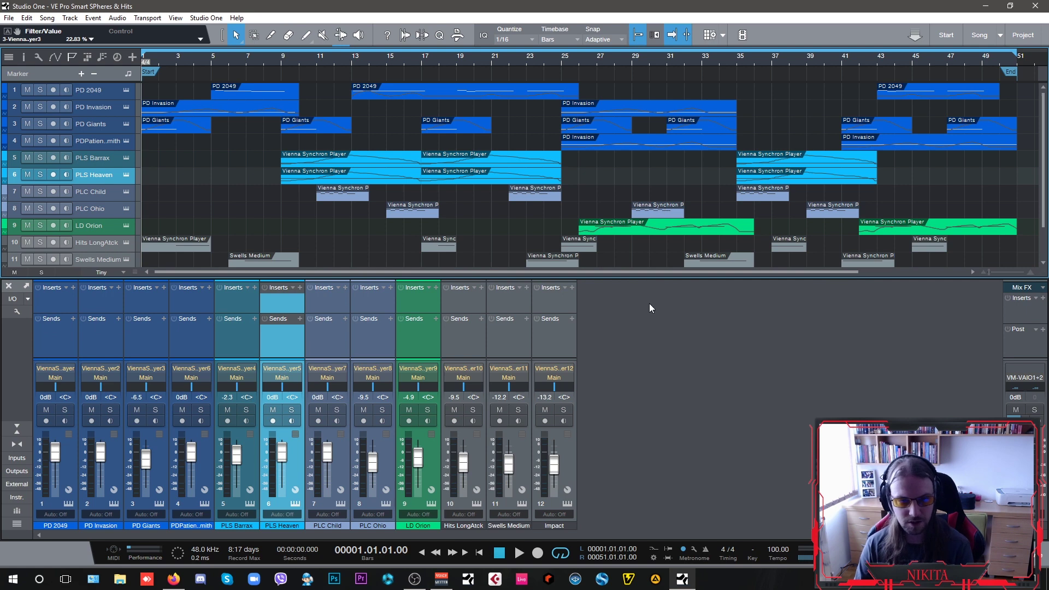
{"action": "left_click_drag", "start_coordinate": [527, 313], "coordinate": [526, 317]}
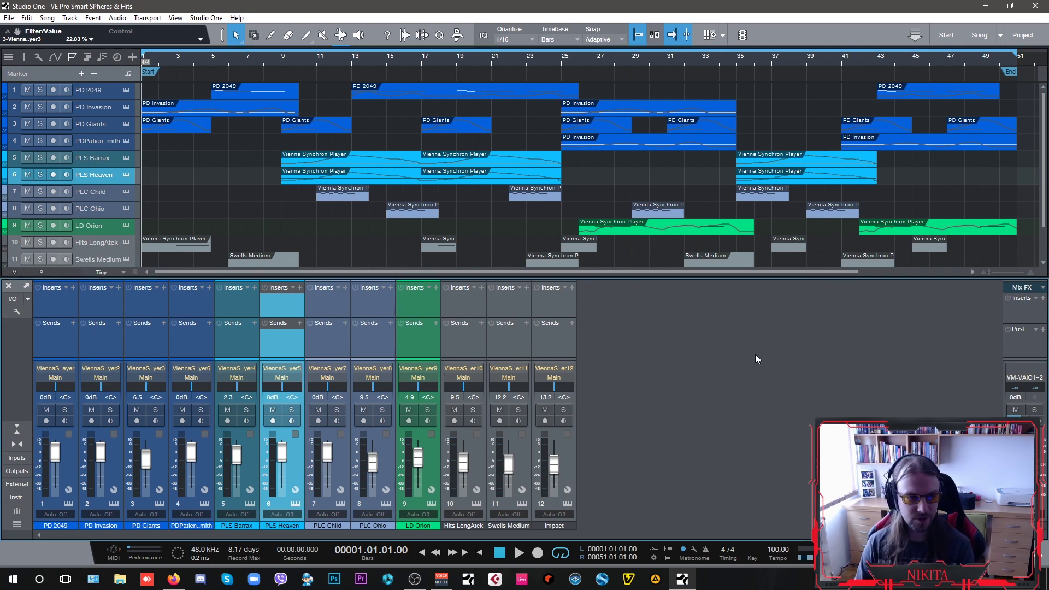
{"action": "left_click", "coordinate": [126, 89]}
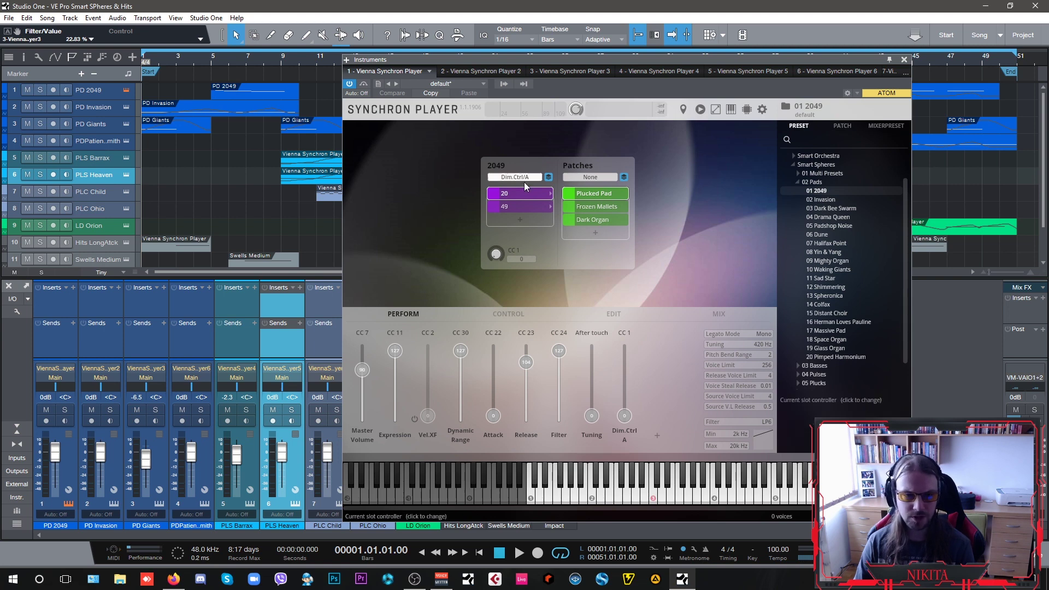
{"action": "left_click", "coordinate": [903, 60]}
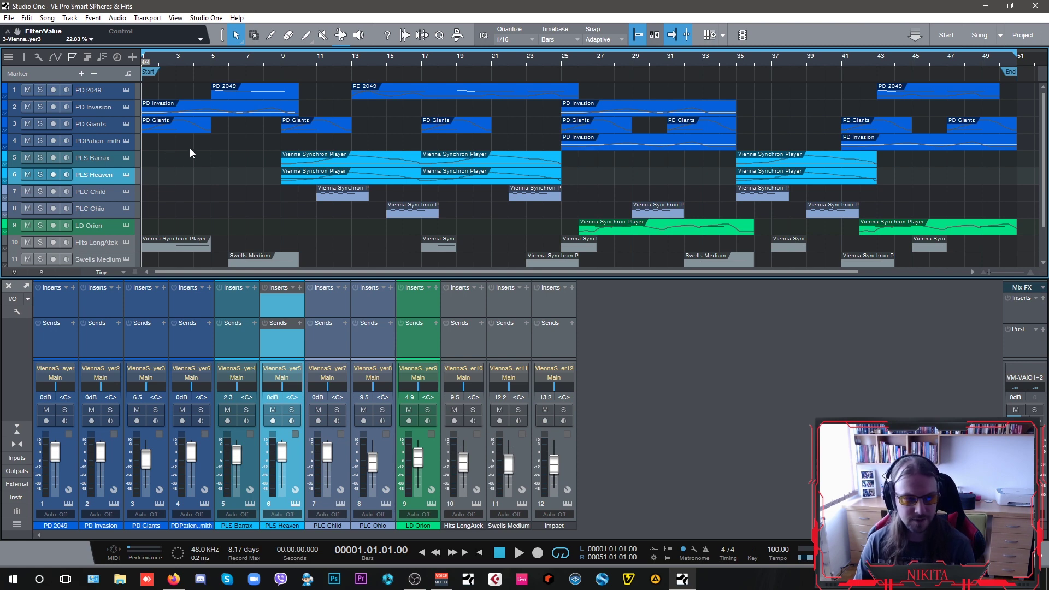
- Restore the 12-track arrange view and open Hits LongAtck's player with its Smart Hits categories
{"action": "left_click_drag", "start_coordinate": [484, 279], "coordinate": [485, 302]}
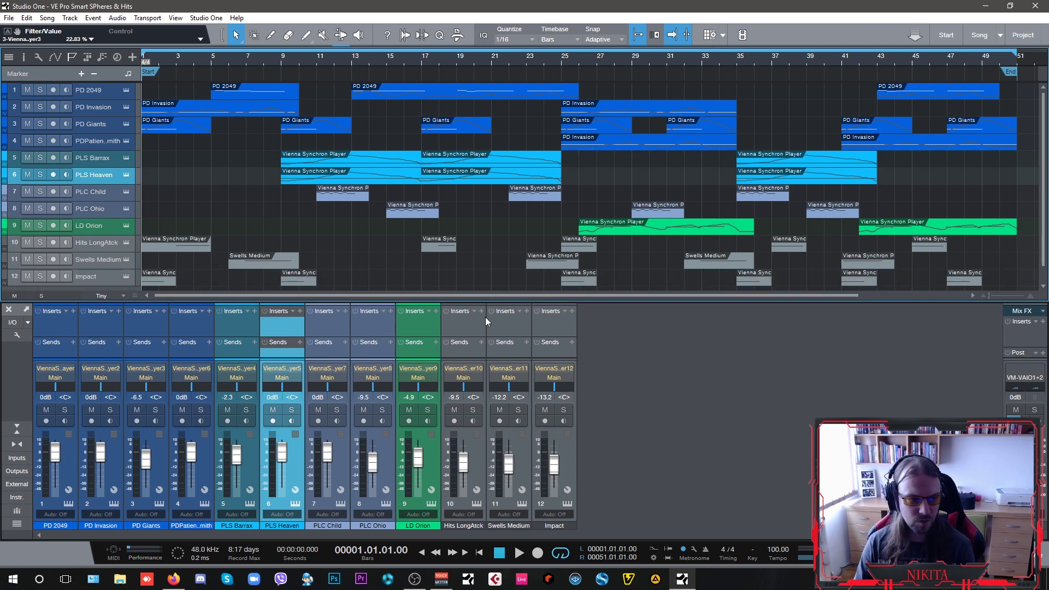
{"action": "scroll", "coordinate": [383, 256], "scroll_direction": "down", "scroll_amount": 1}
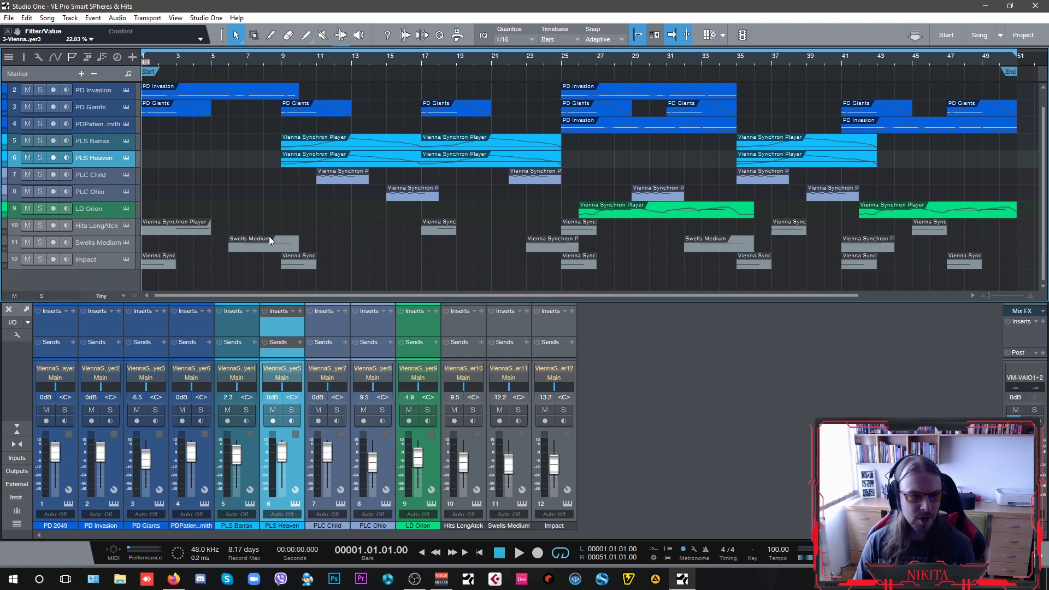
{"action": "left_click", "coordinate": [127, 227]}
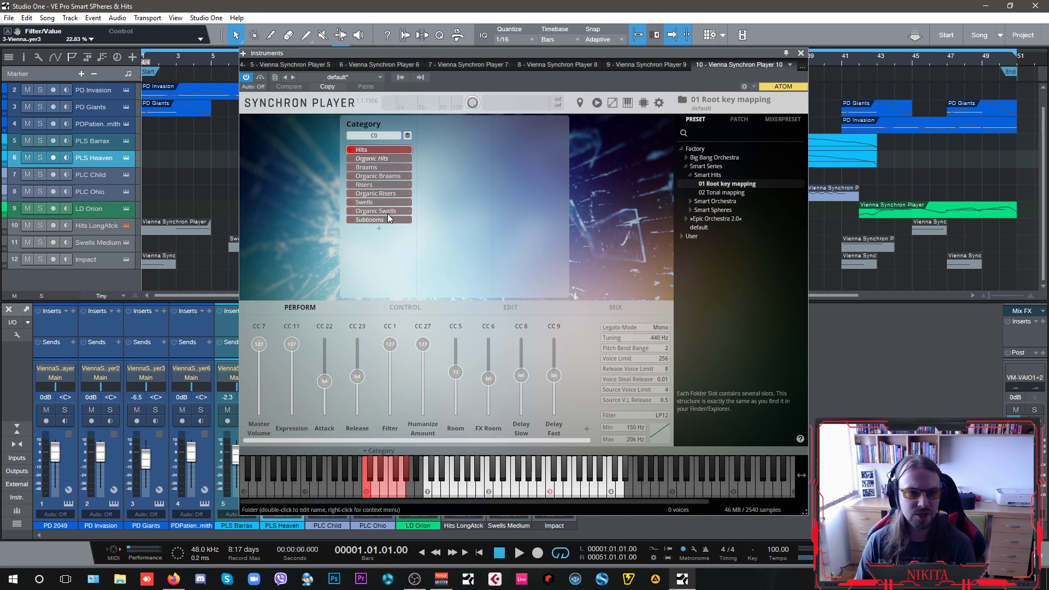
- Enable the Braams slots and audition the Sounding D Braams hit on the keyboard
{"action": "right_click", "coordinate": [383, 166]}
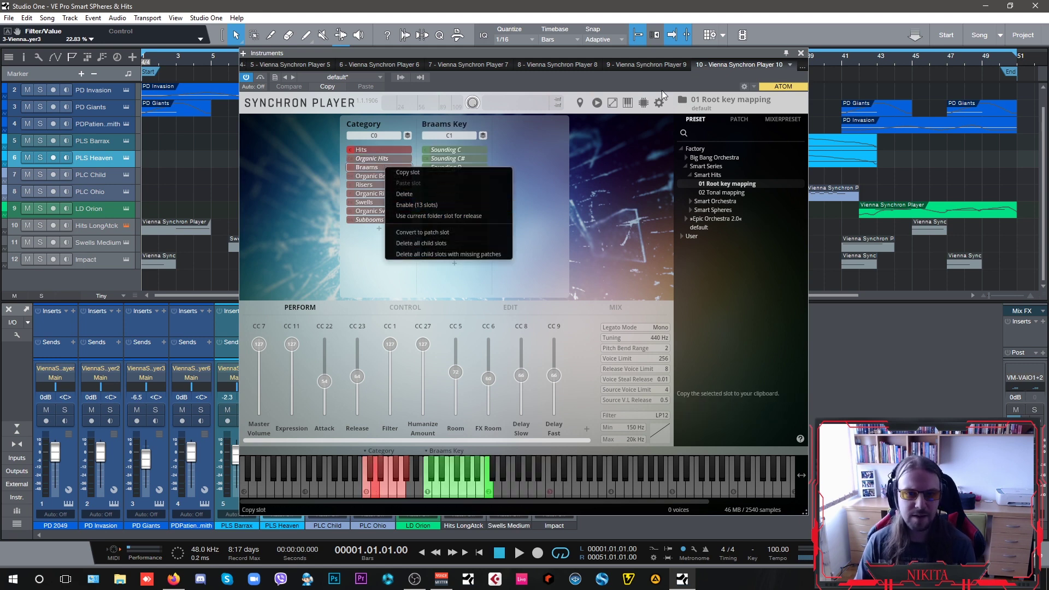
{"action": "left_click", "coordinate": [551, 182]}
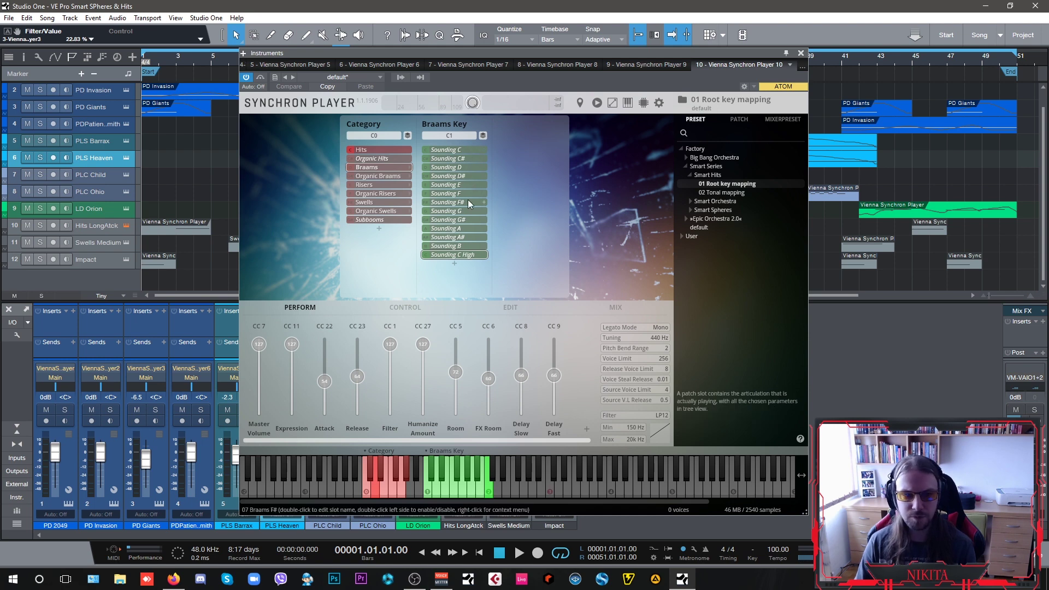
{"action": "right_click", "coordinate": [389, 169]}
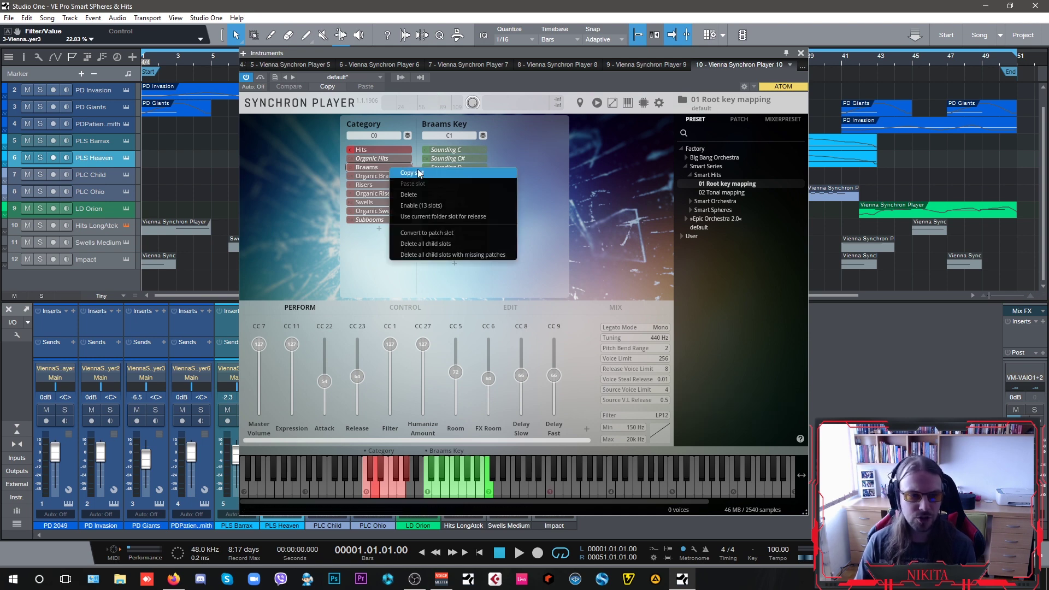
{"action": "left_click", "coordinate": [437, 207]}
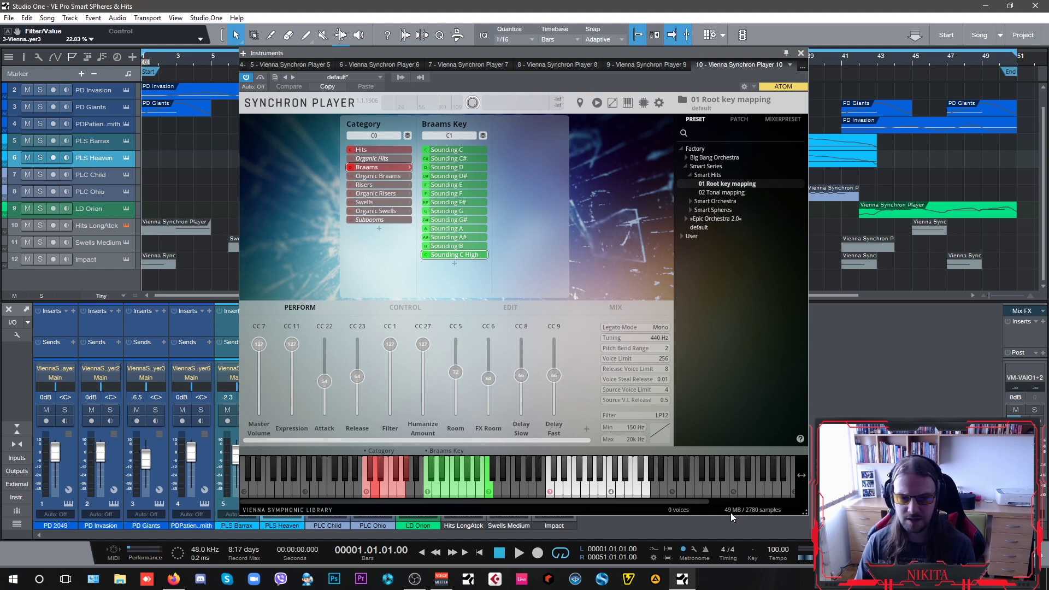
{"action": "left_click", "coordinate": [470, 168]}
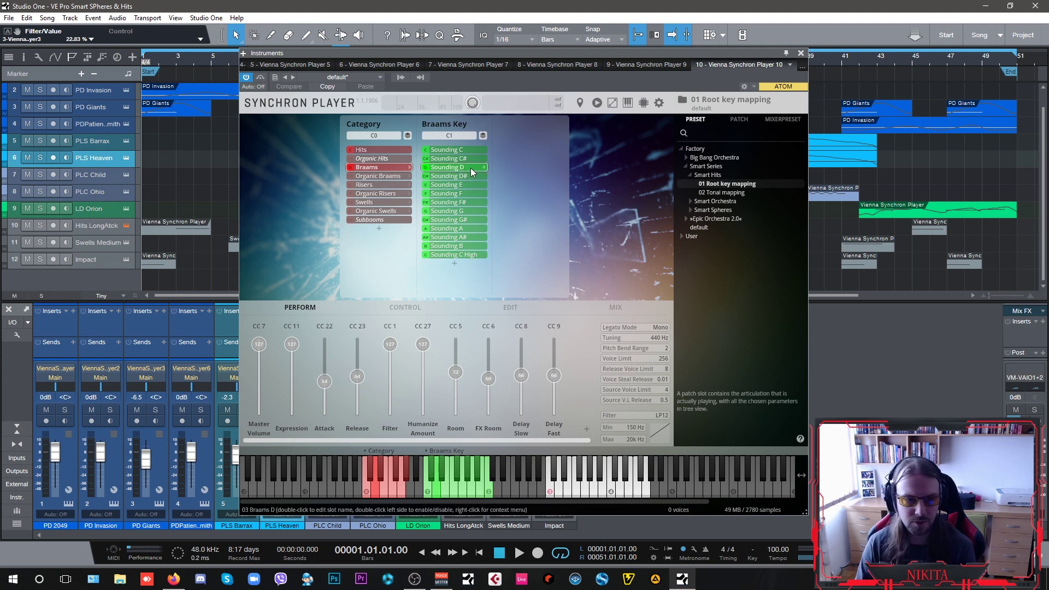
{"action": "left_click", "coordinate": [576, 490]}
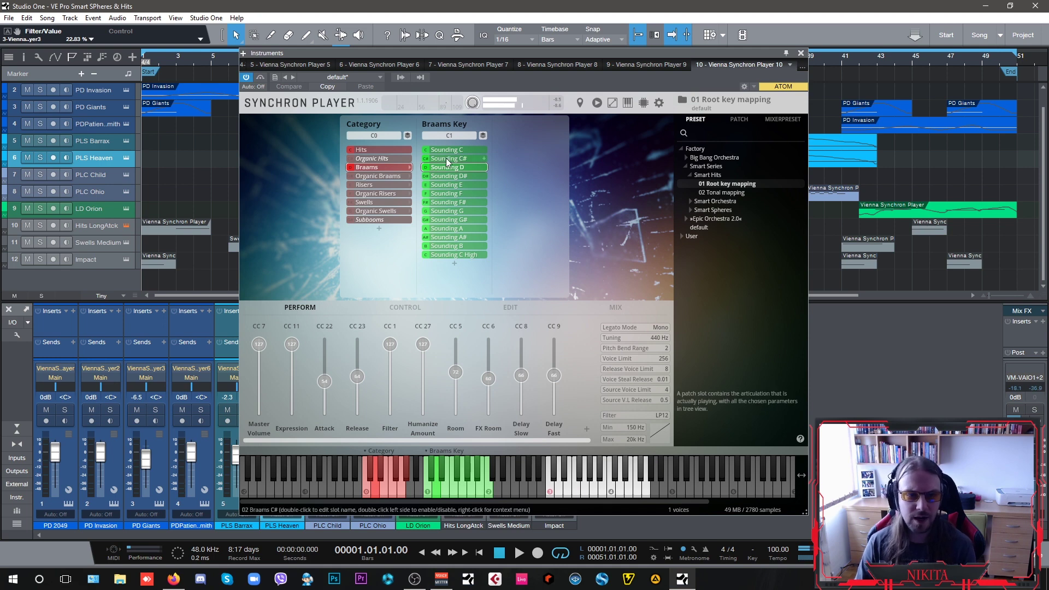
{"action": "left_click", "coordinate": [612, 490]}
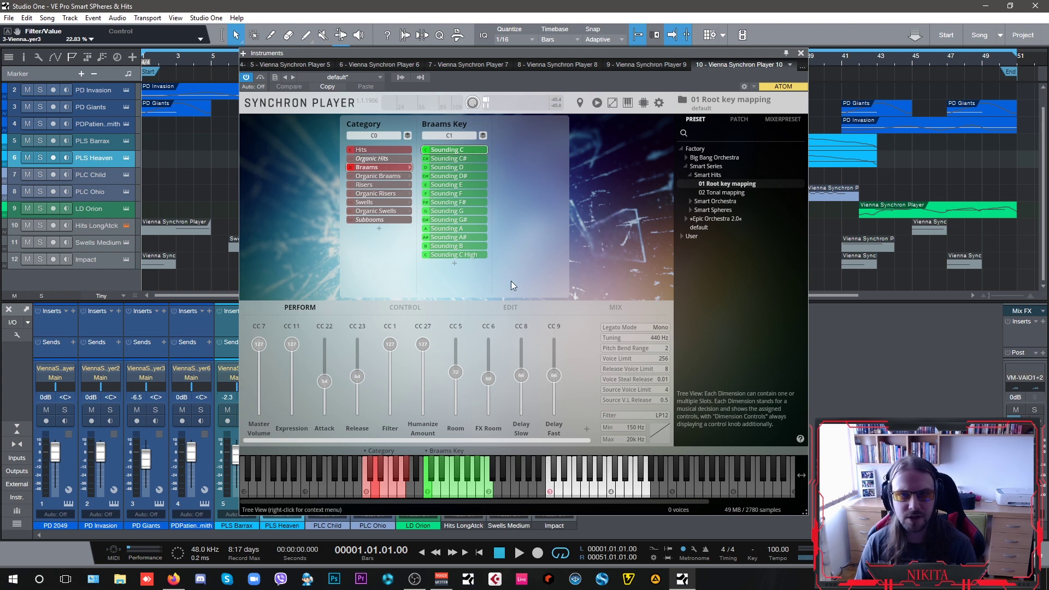
- Disable the Braams category's 13 slots and close the Hits LongAtck player
{"action": "right_click", "coordinate": [377, 168]}
{"action": "left_click", "coordinate": [447, 210]}
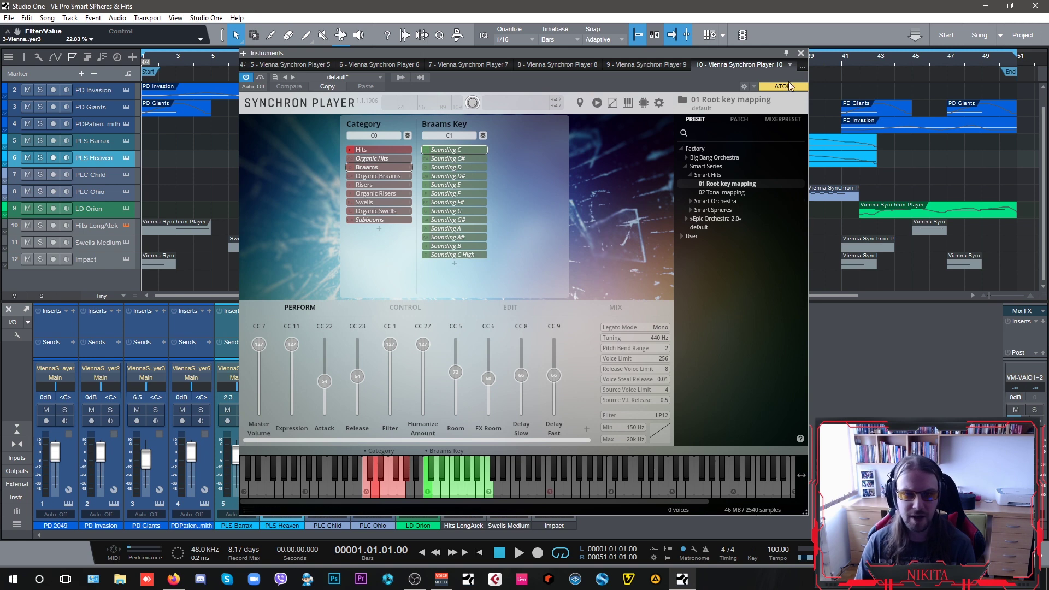
{"action": "left_click", "coordinate": [802, 54]}
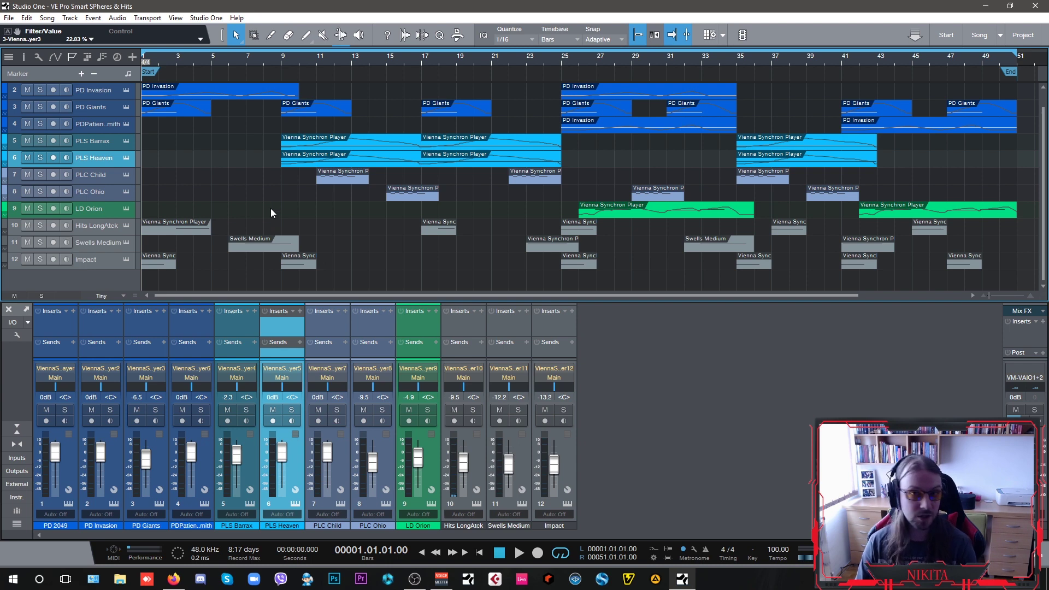
- Scroll the track list up so PD 2049 sits at the top again
{"action": "scroll", "coordinate": [230, 211], "scroll_direction": "up", "scroll_amount": 1}
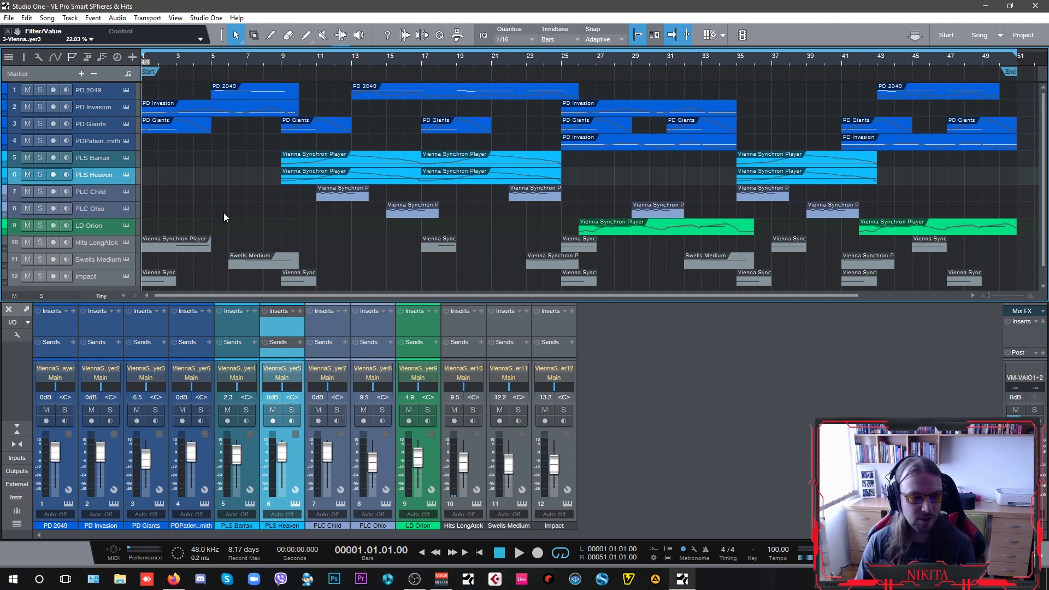
- Solo PD Invasion, play and stop to hear its Invasion pad, then close its player
{"action": "left_click", "coordinate": [126, 107]}
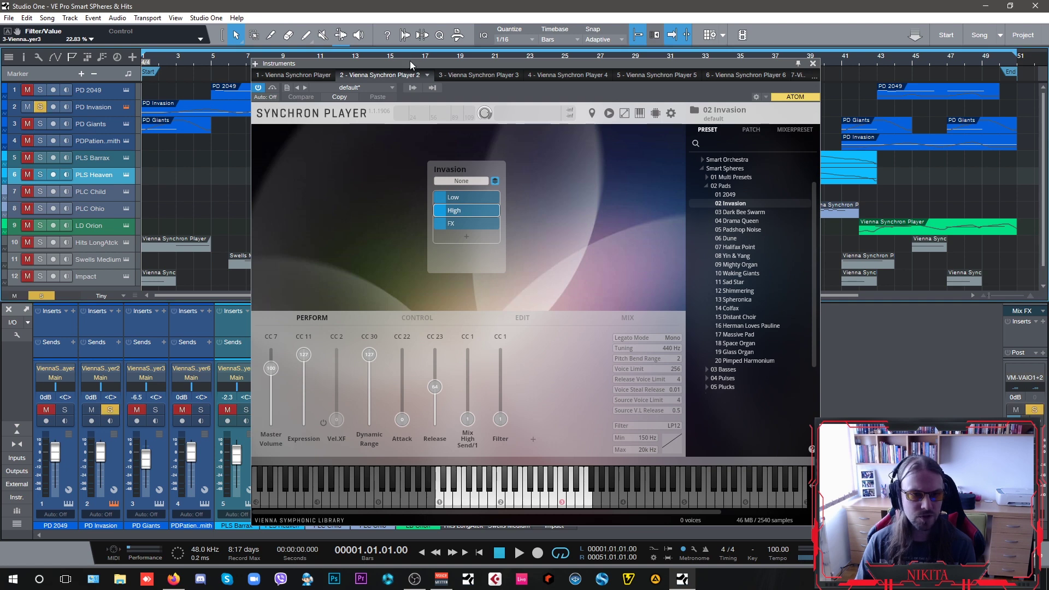
{"action": "left_click_drag", "start_coordinate": [411, 65], "coordinate": [510, 56]}
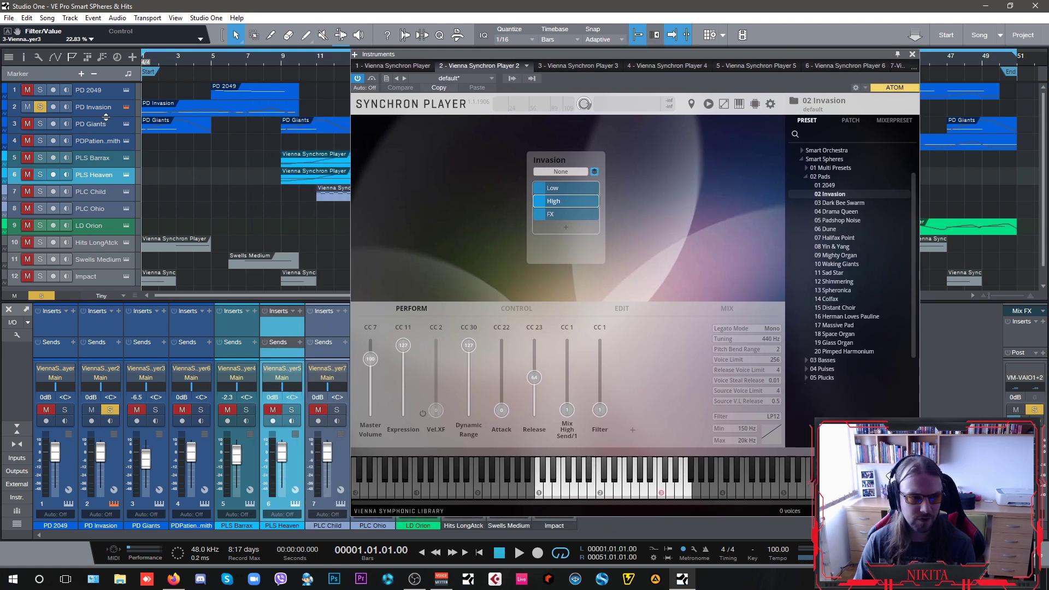
{"action": "key", "text": "space"}
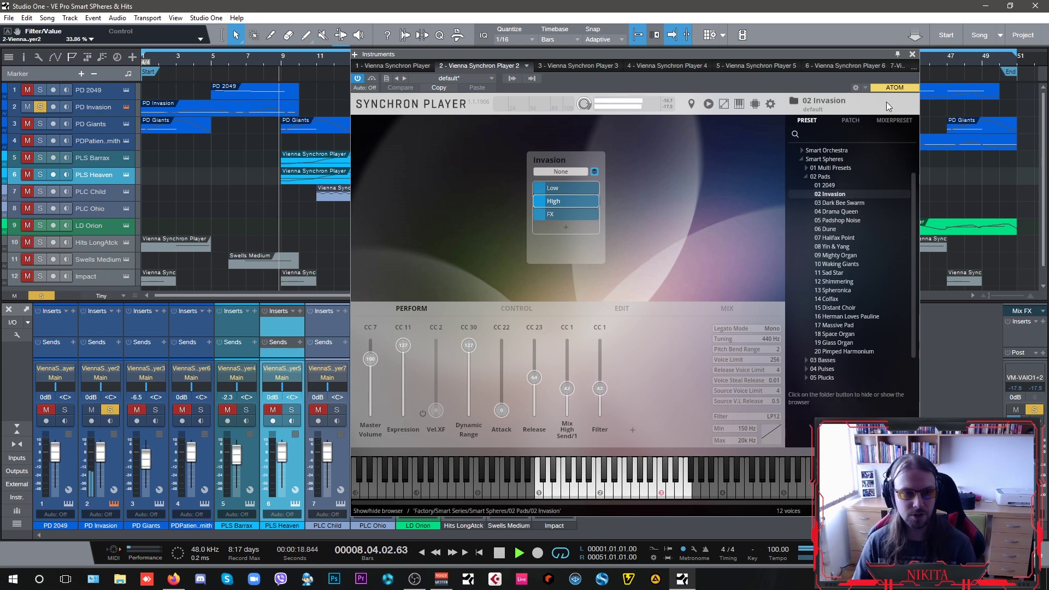
{"action": "key", "text": "space"}
{"action": "left_click", "coordinate": [912, 55]}
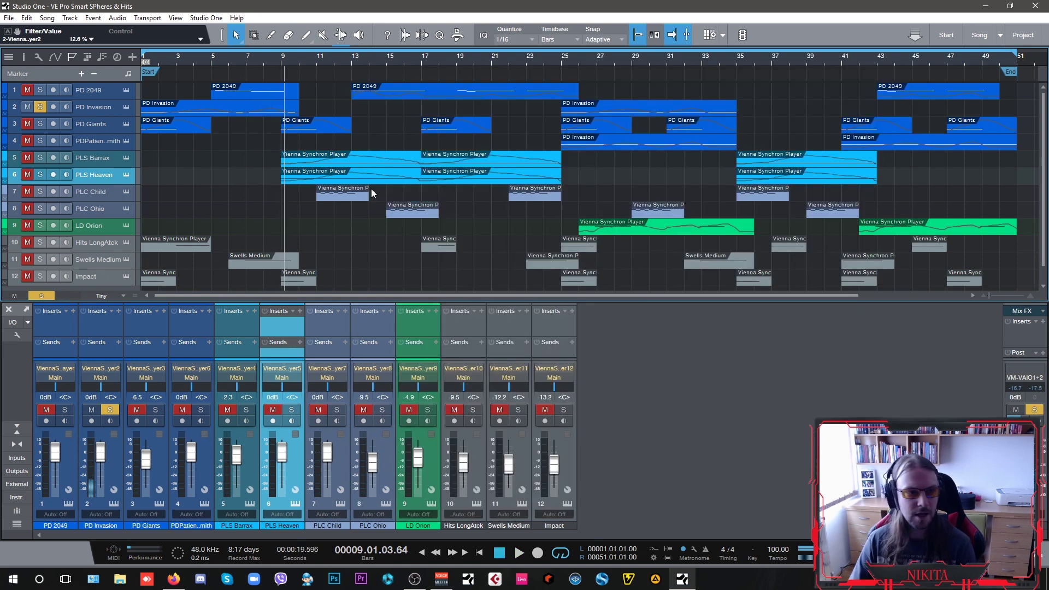
- Unsolo PD Invasion, solo PLS Barrax, and play its Barrax preset from the start
{"action": "left_click", "coordinate": [41, 106]}
{"action": "left_click", "coordinate": [40, 157]}
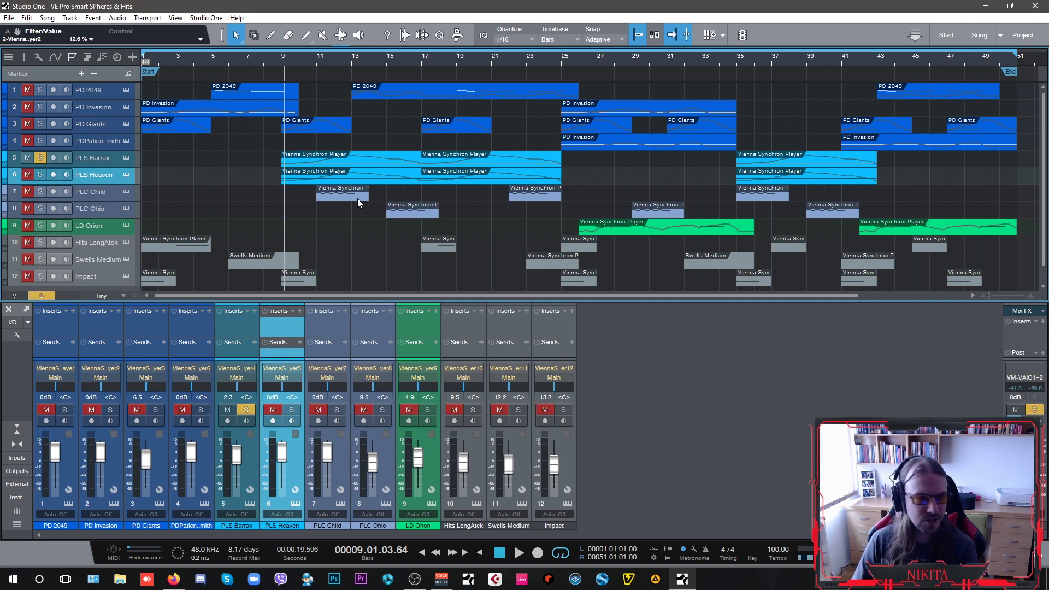
{"action": "key", "text": "space"}
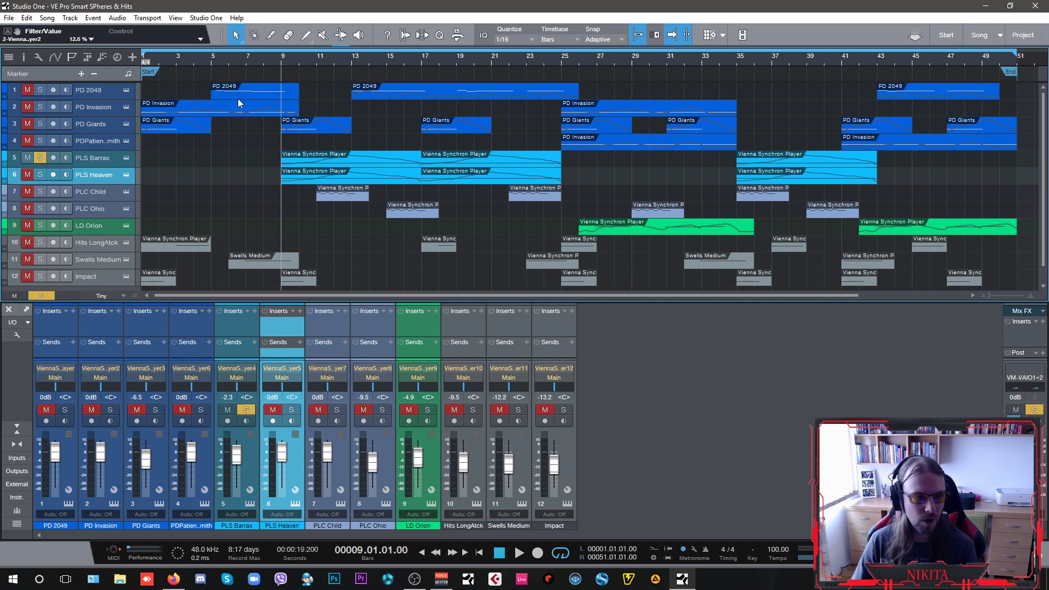
{"action": "left_click", "coordinate": [124, 157]}
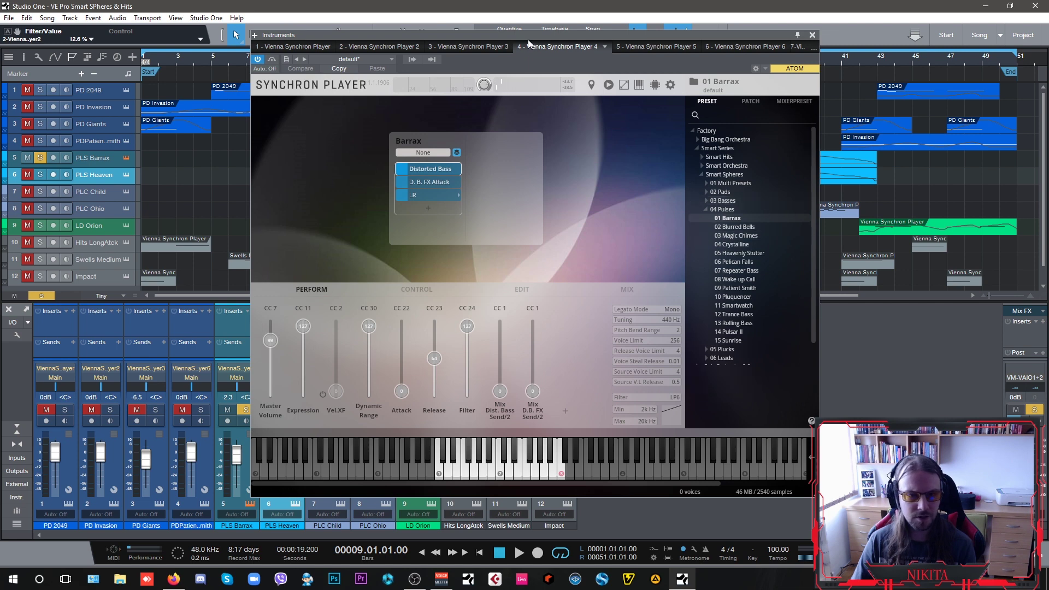
{"action": "left_click_drag", "start_coordinate": [529, 35], "coordinate": [701, 34]}
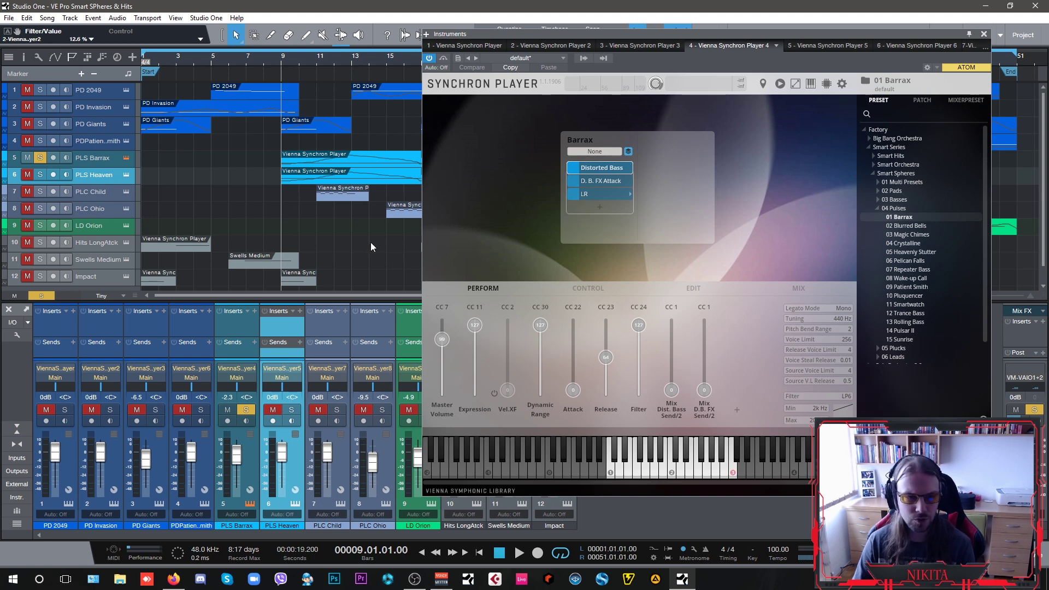
{"action": "key", "text": "space"}
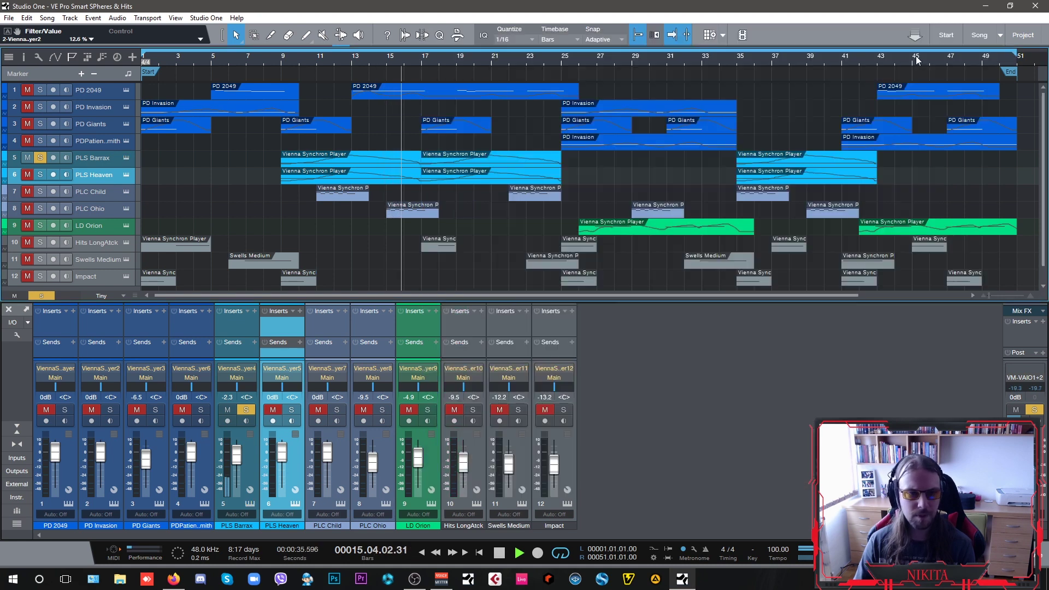
{"action": "left_click", "coordinate": [982, 34]}
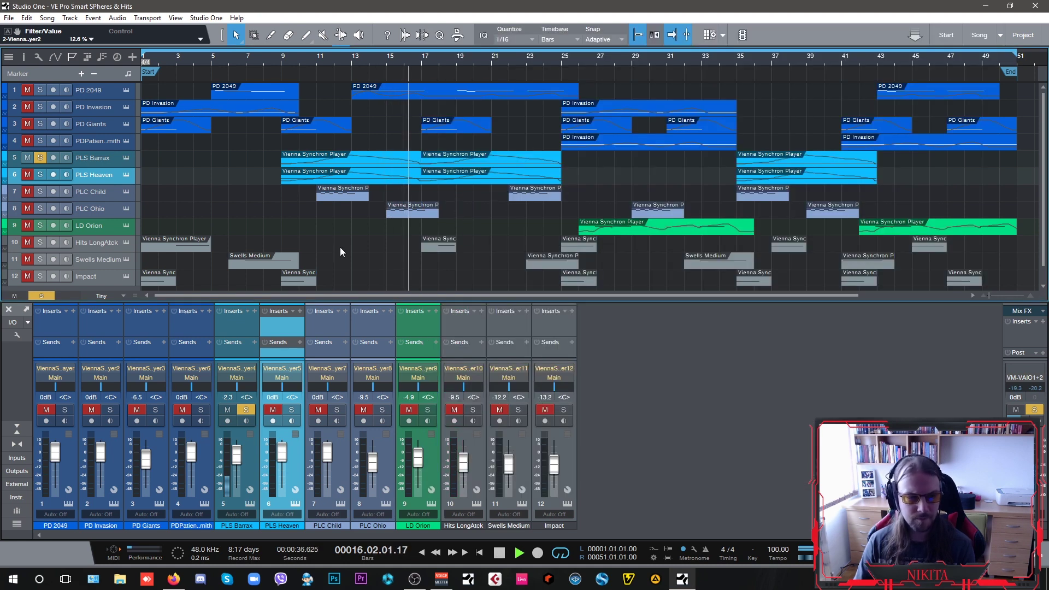
- Stop, place the playhead at bar 8.4, solo PLS Heaven and PLS Barrax, and play
{"action": "key", "text": "space"}
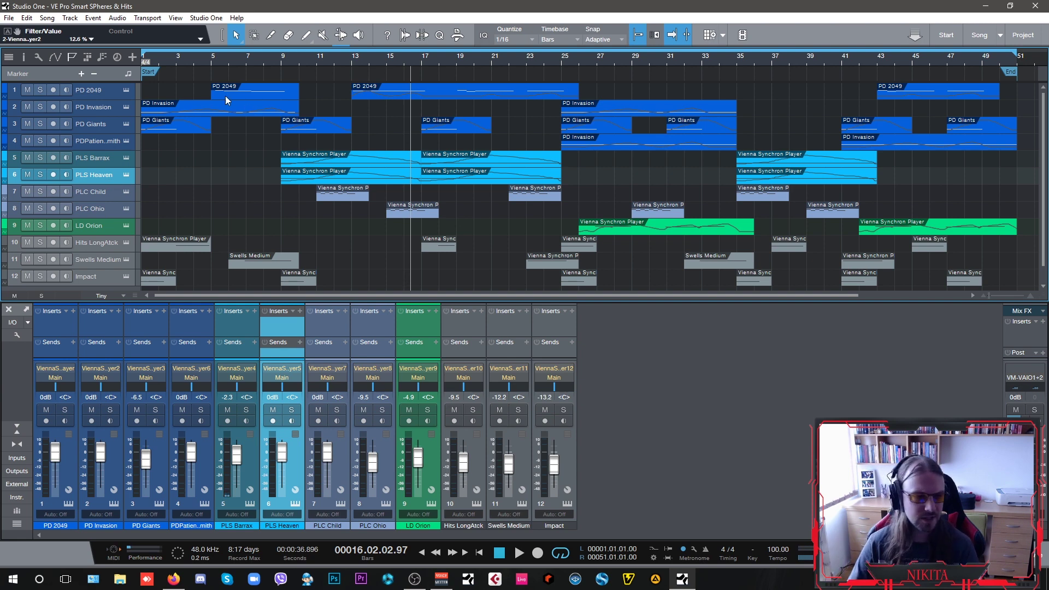
{"action": "left_click", "coordinate": [277, 63]}
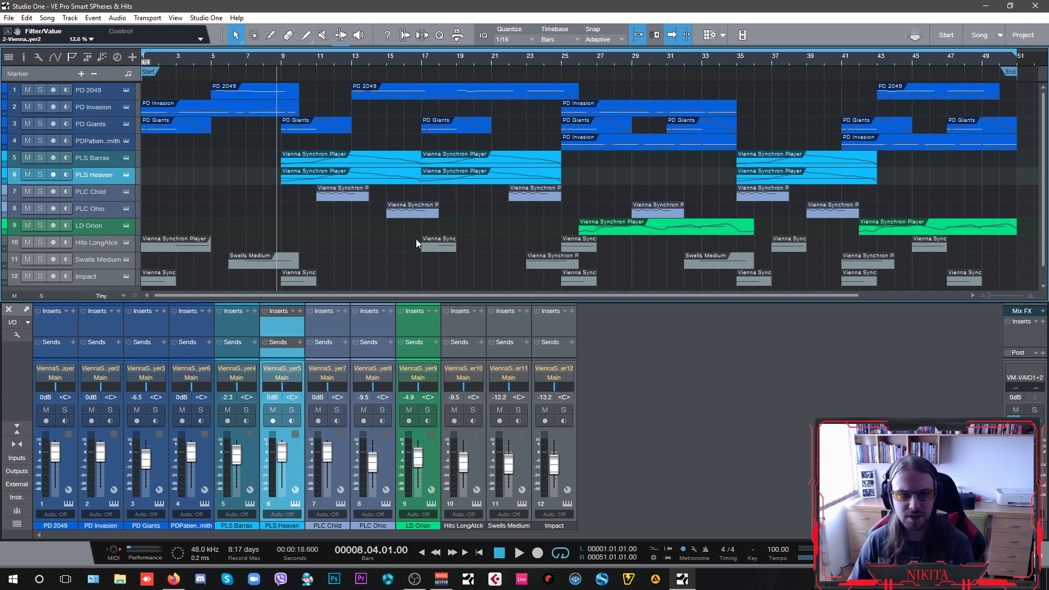
{"action": "left_click", "coordinate": [40, 174]}
{"action": "left_click", "coordinate": [41, 161]}
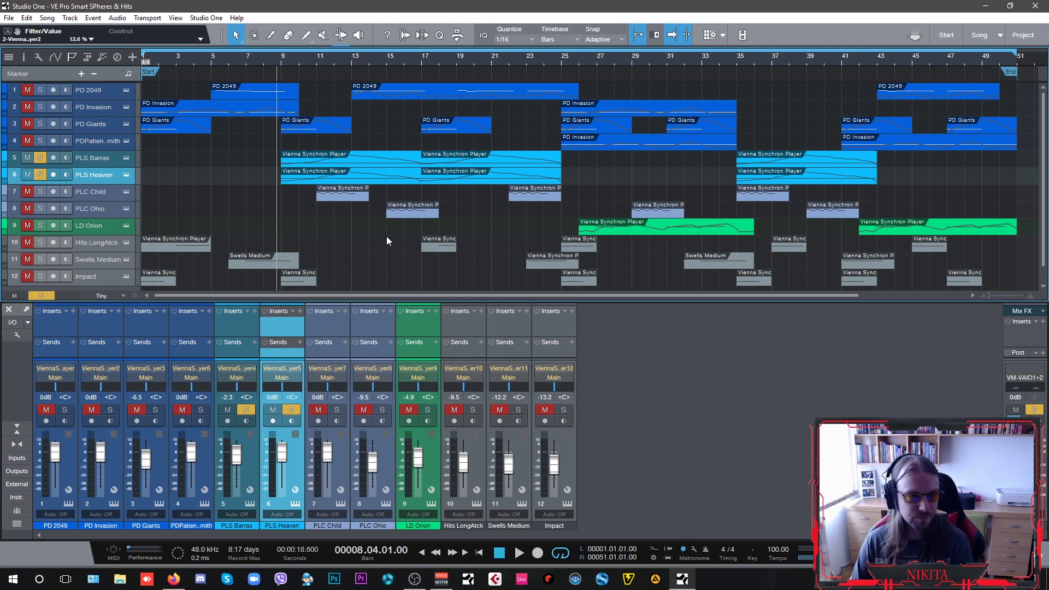
{"action": "key", "text": "space"}
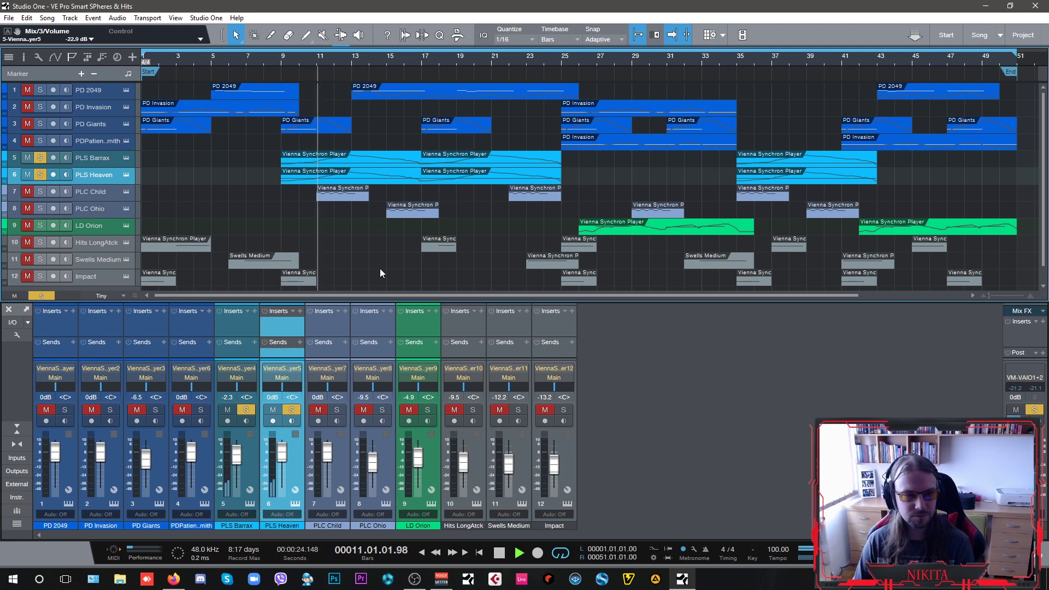
- View PLS Heaven's Heavenly Stutter player, unsolo channels 5 and 6, stop, and return to bar 10
{"action": "left_click", "coordinate": [126, 176]}
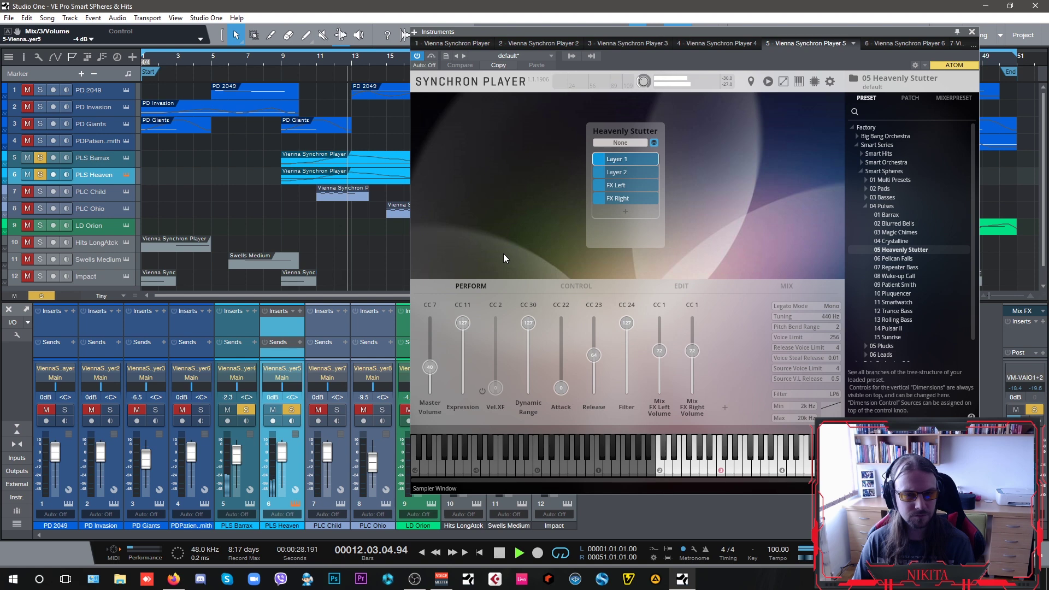
{"action": "left_click", "coordinate": [246, 410]}
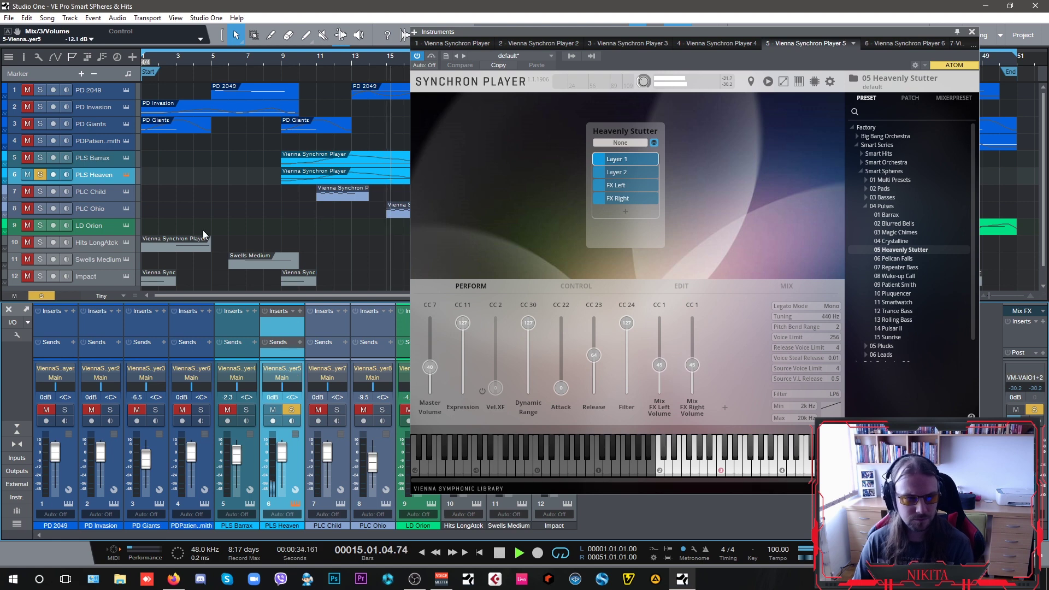
{"action": "left_click", "coordinate": [291, 409]}
{"action": "key", "text": "space"}
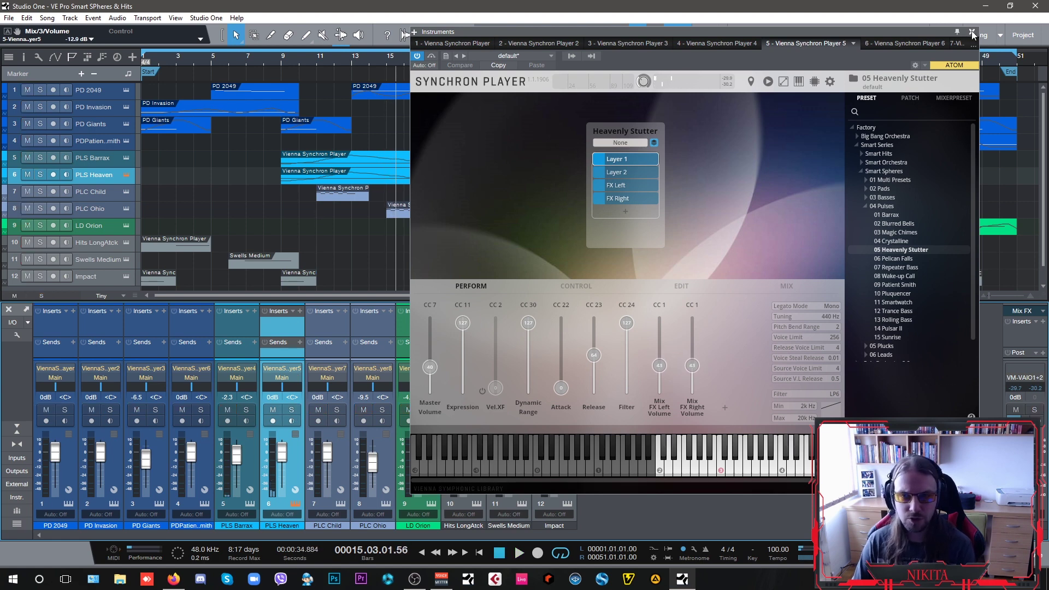
{"action": "left_click", "coordinate": [972, 32]}
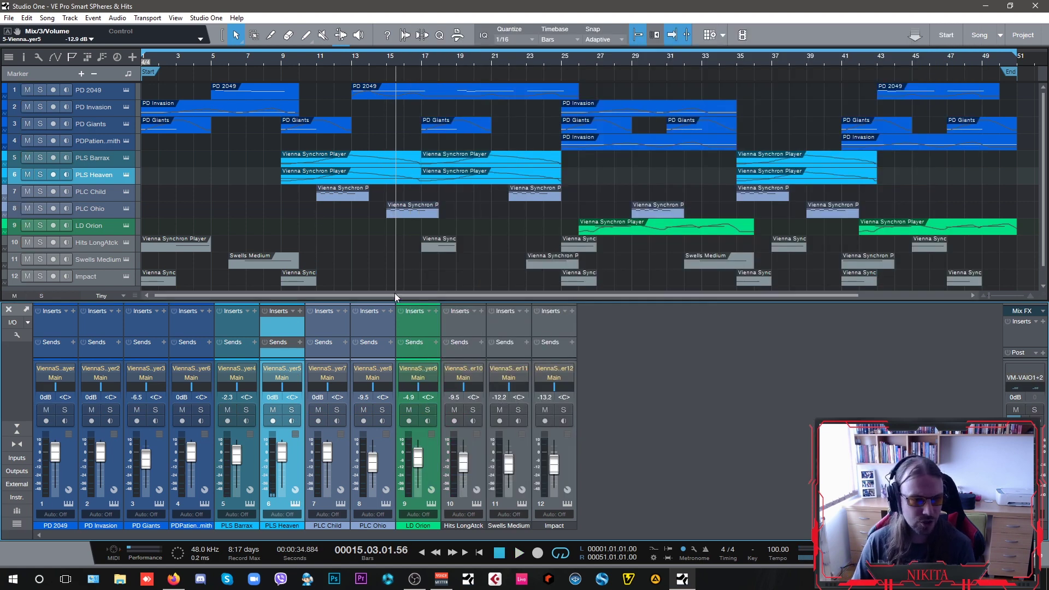
{"action": "left_click", "coordinate": [300, 59]}
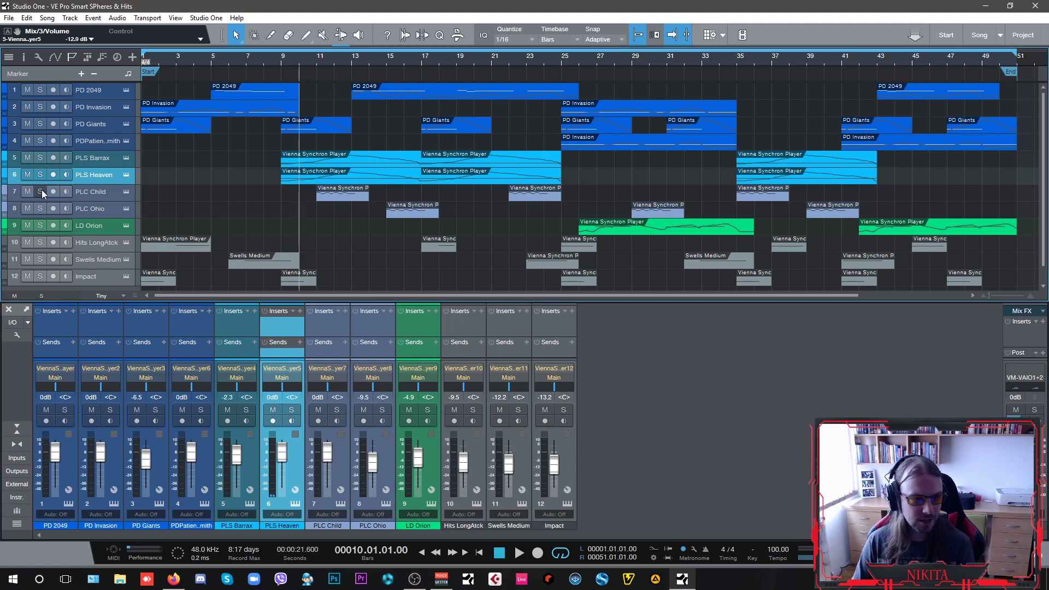
- Solo PLC Child from bar 11 and show Inner Child's PluckPad, SpainAttack, Mallets and Reverb mix page
{"action": "left_click", "coordinate": [39, 191]}
{"action": "left_click", "coordinate": [316, 59]}
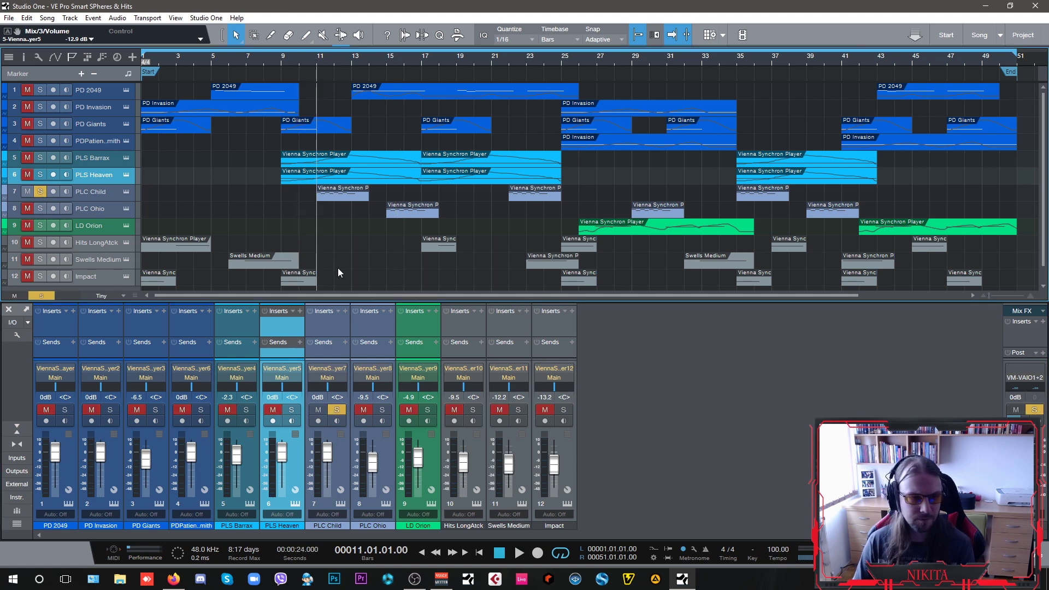
{"action": "left_click", "coordinate": [126, 192]}
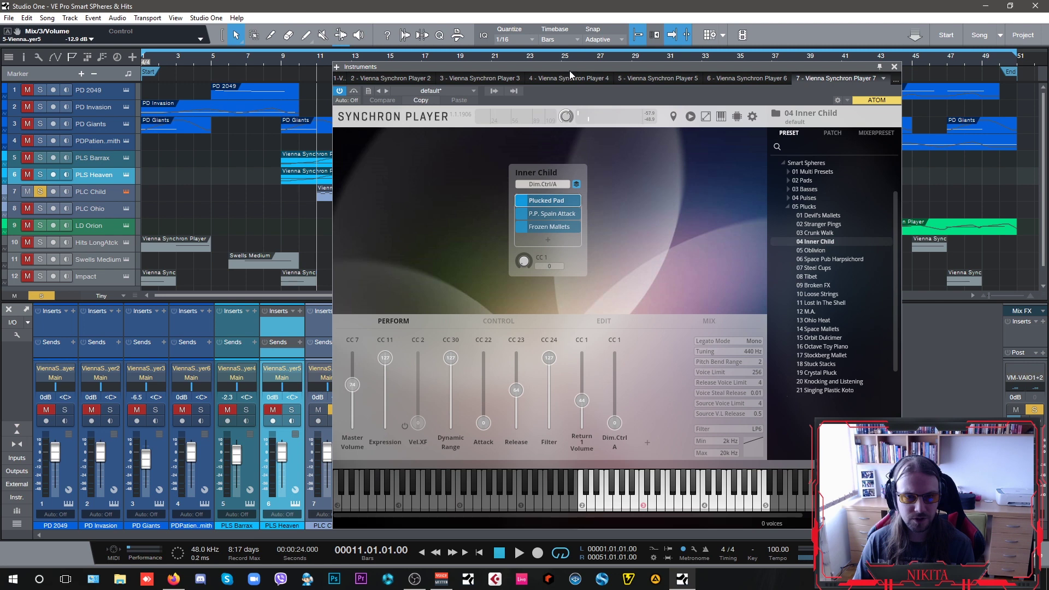
{"action": "left_click_drag", "start_coordinate": [569, 70], "coordinate": [704, 51]}
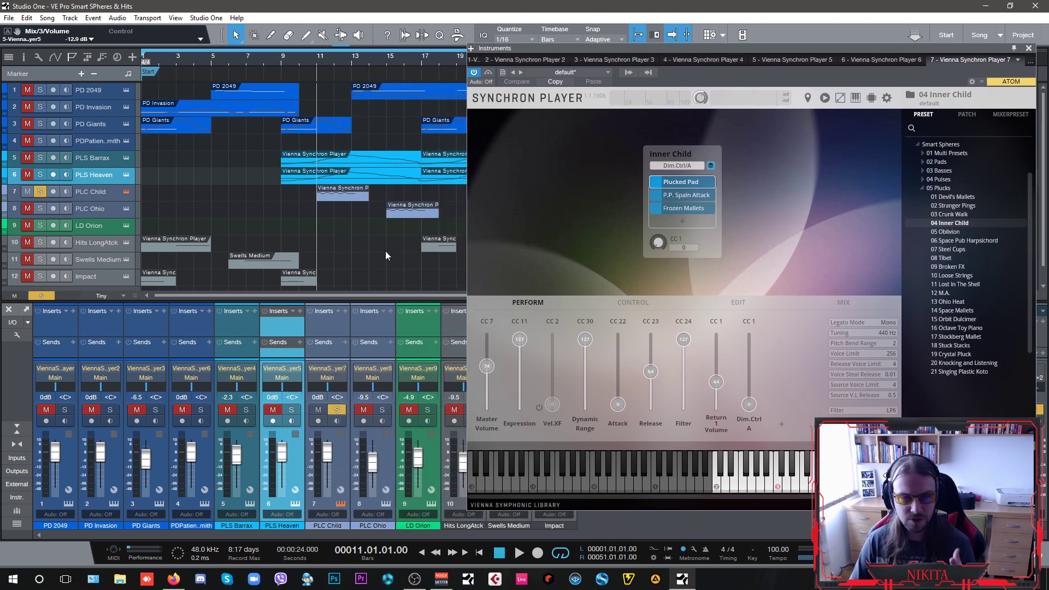
{"action": "left_click", "coordinate": [855, 300]}
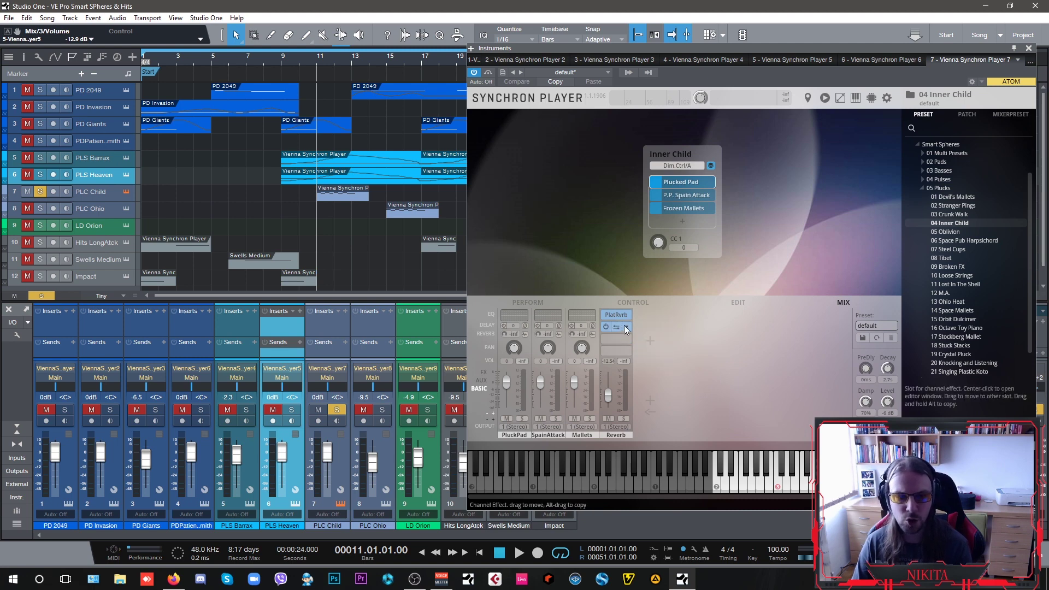
- Unsolo PLC Child, inspect and close PD Giants' Waking Giants mix page, then re-solo PLC Child
{"action": "left_click", "coordinate": [1029, 48]}
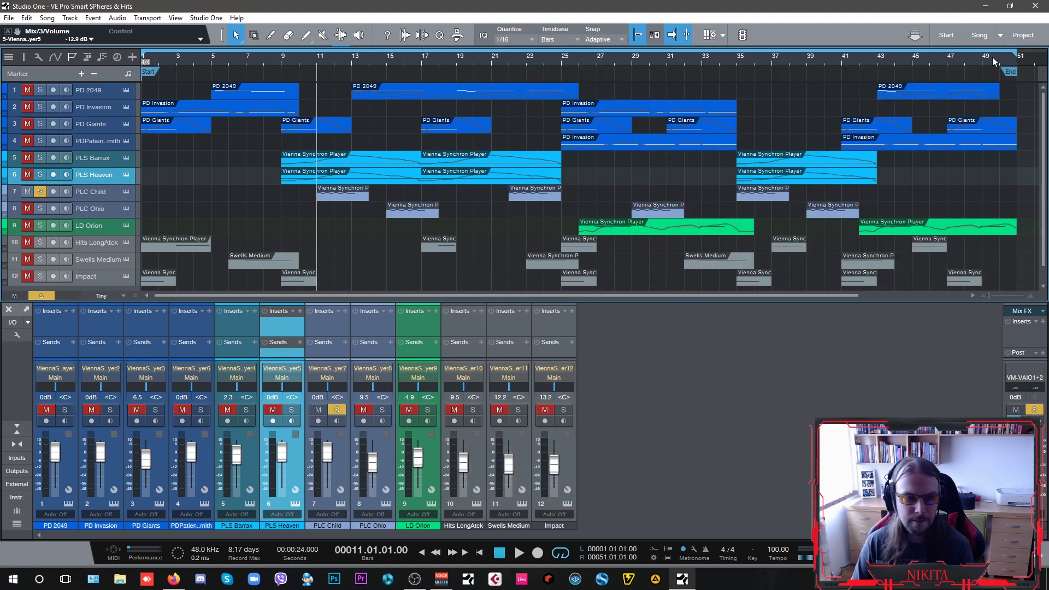
{"action": "left_click", "coordinate": [39, 191]}
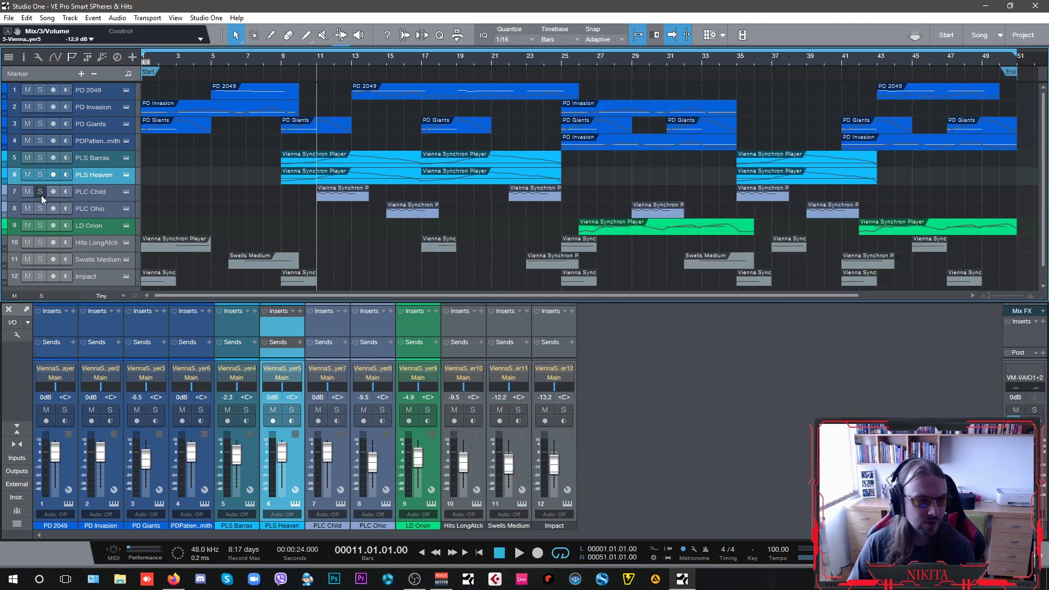
{"action": "left_click", "coordinate": [126, 124]}
{"action": "left_click", "coordinate": [510, 315]}
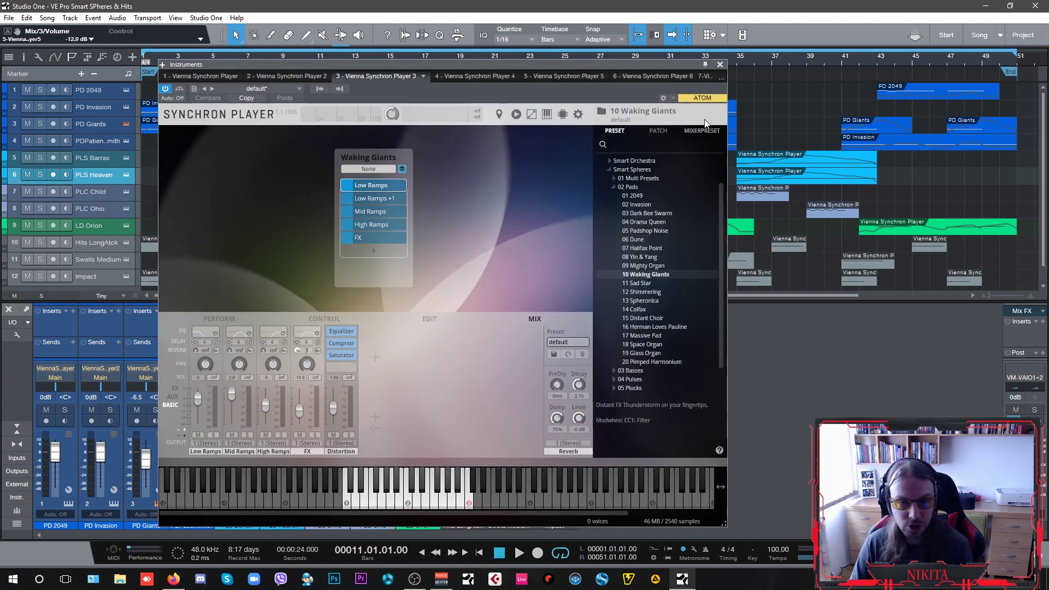
{"action": "left_click", "coordinate": [719, 66]}
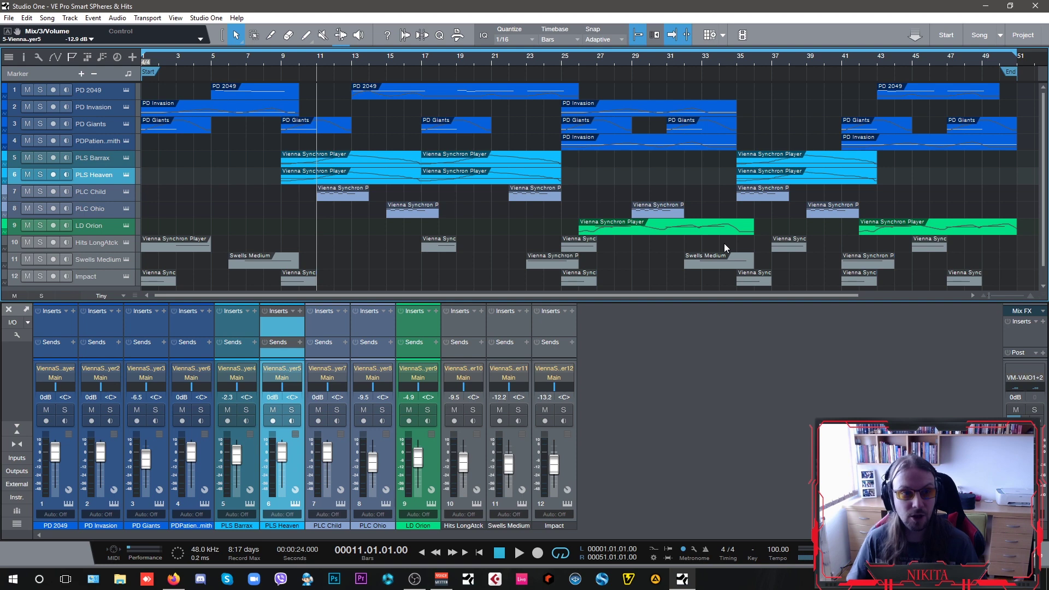
{"action": "left_click", "coordinate": [40, 191]}
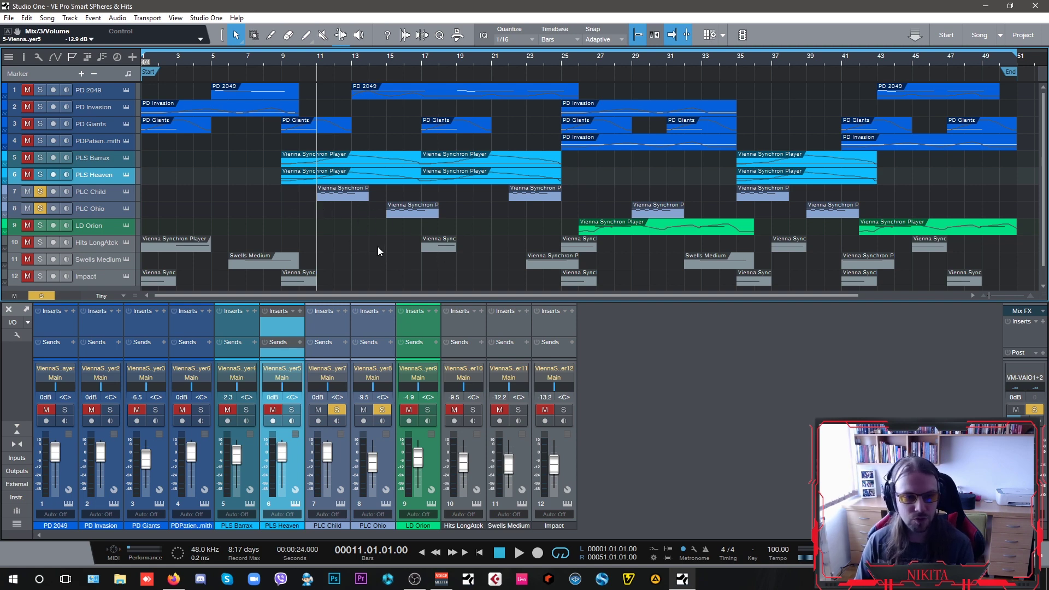
{"action": "key", "text": "space"}
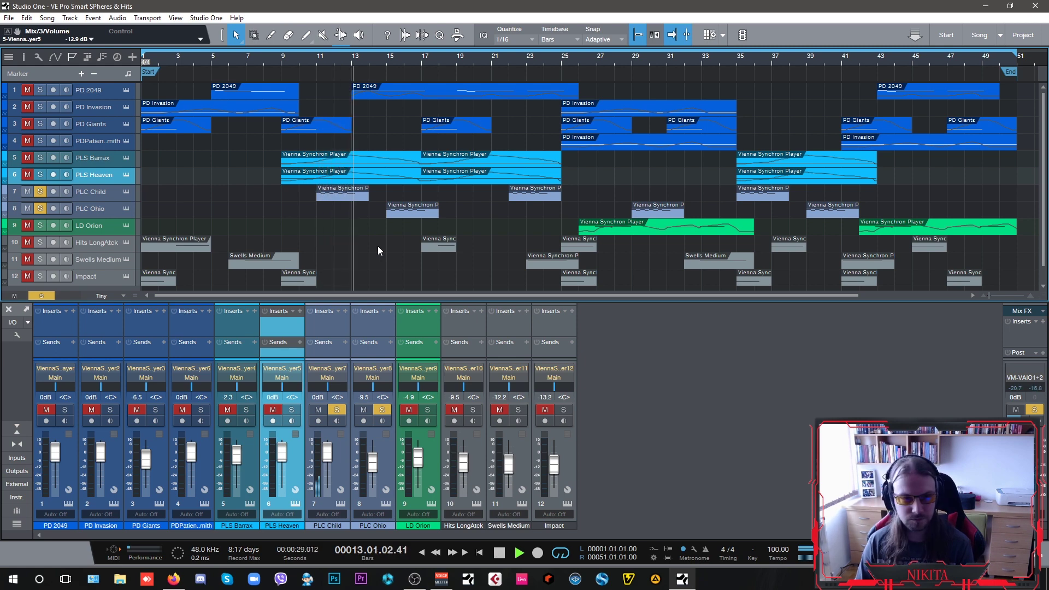
{"action": "left_click", "coordinate": [387, 60]}
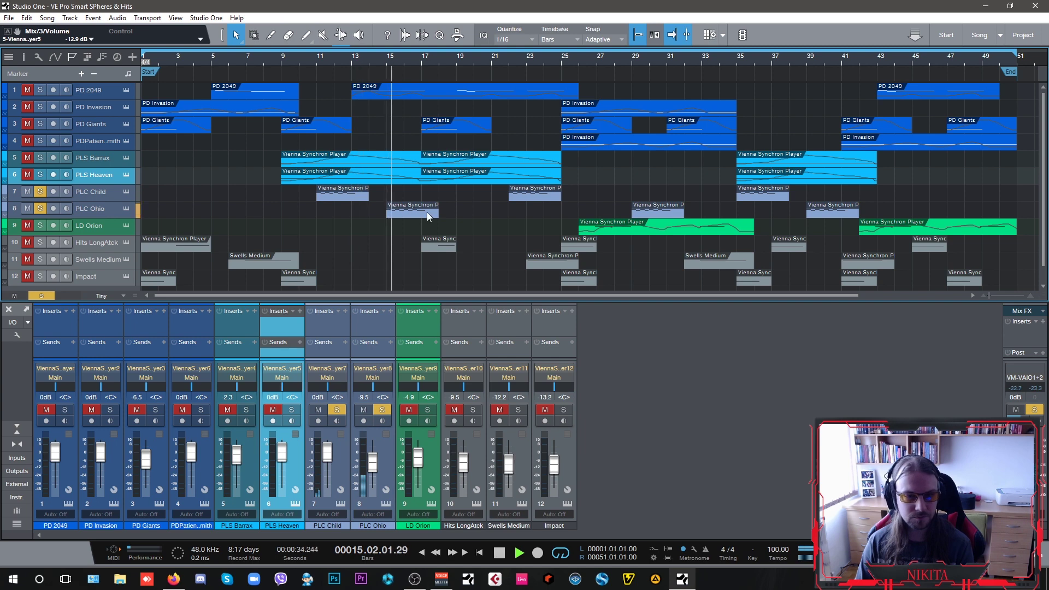
{"action": "key", "text": "space"}
{"action": "left_click", "coordinate": [41, 190]}
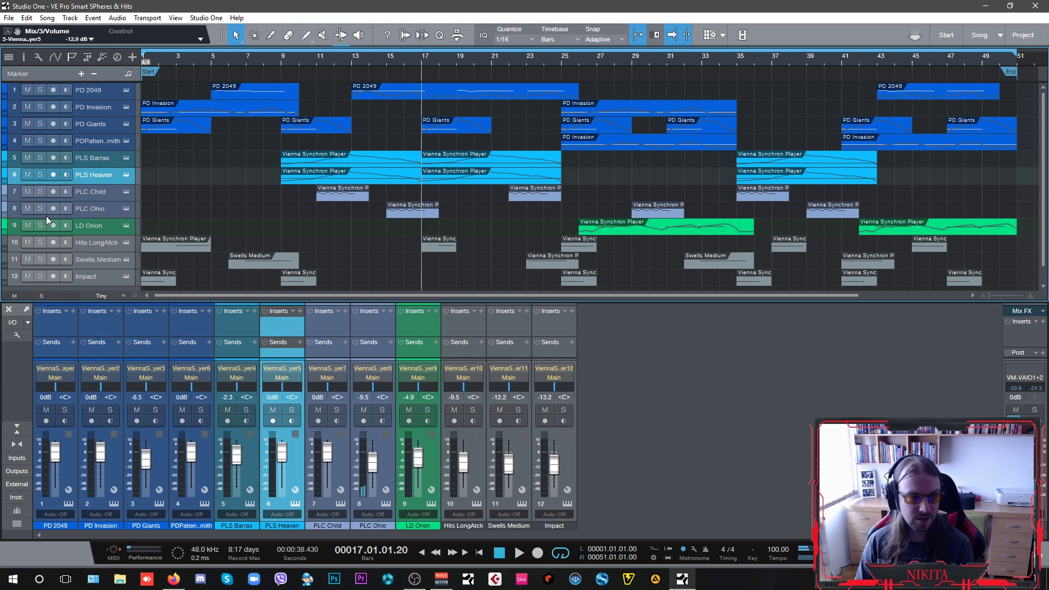
- Solo LD Orion, play from bar 26, and raise the Orion Dim.Ctrl A (CC1) controller
{"action": "scroll", "coordinate": [87, 212], "scroll_direction": "down", "scroll_amount": 1}
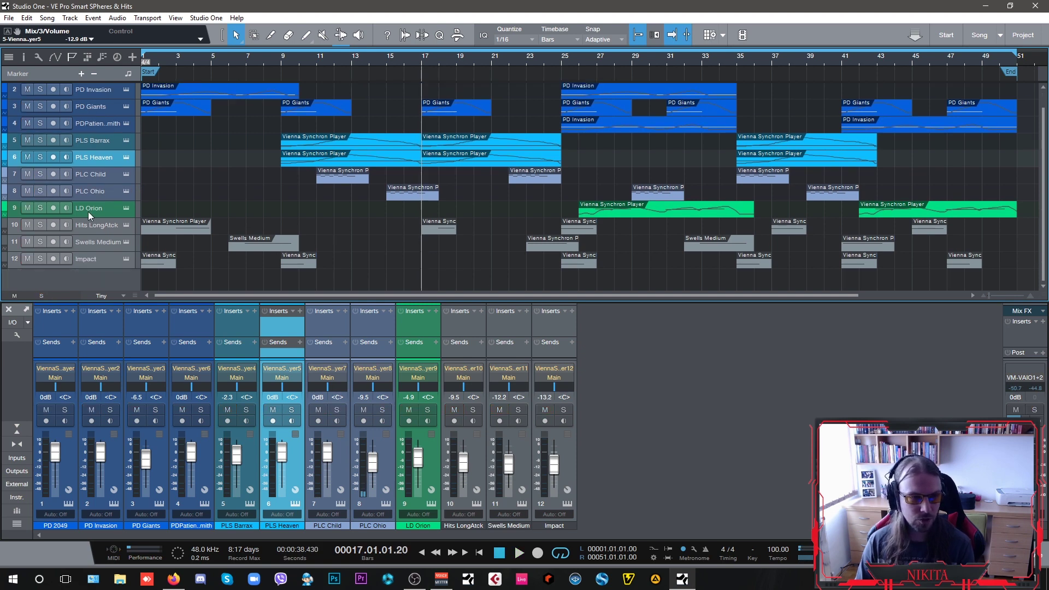
{"action": "left_click", "coordinate": [41, 207]}
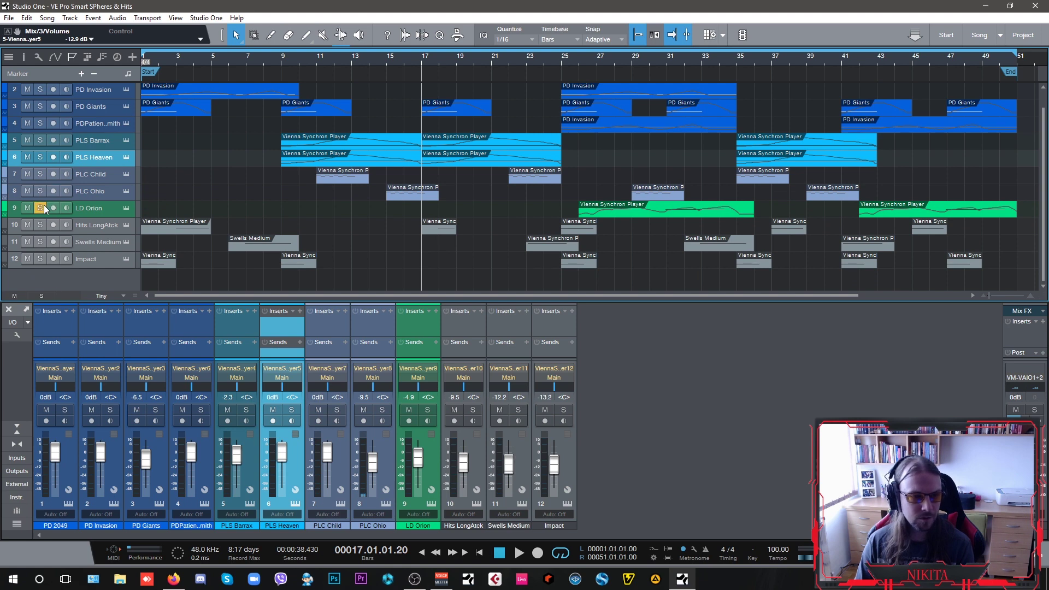
{"action": "left_click", "coordinate": [587, 60]}
{"action": "key", "text": "space"}
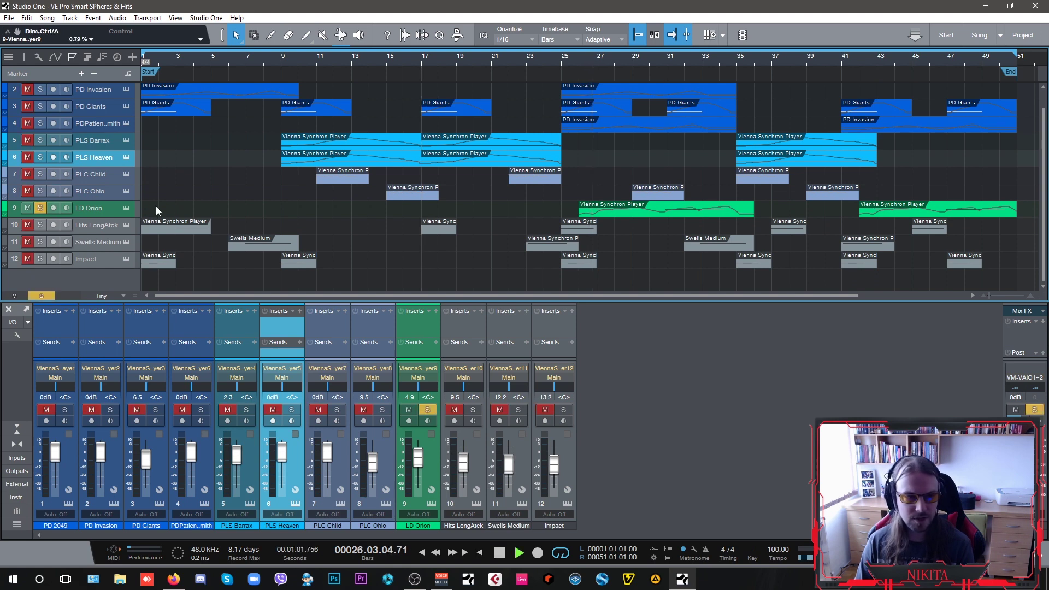
{"action": "left_click", "coordinate": [126, 208]}
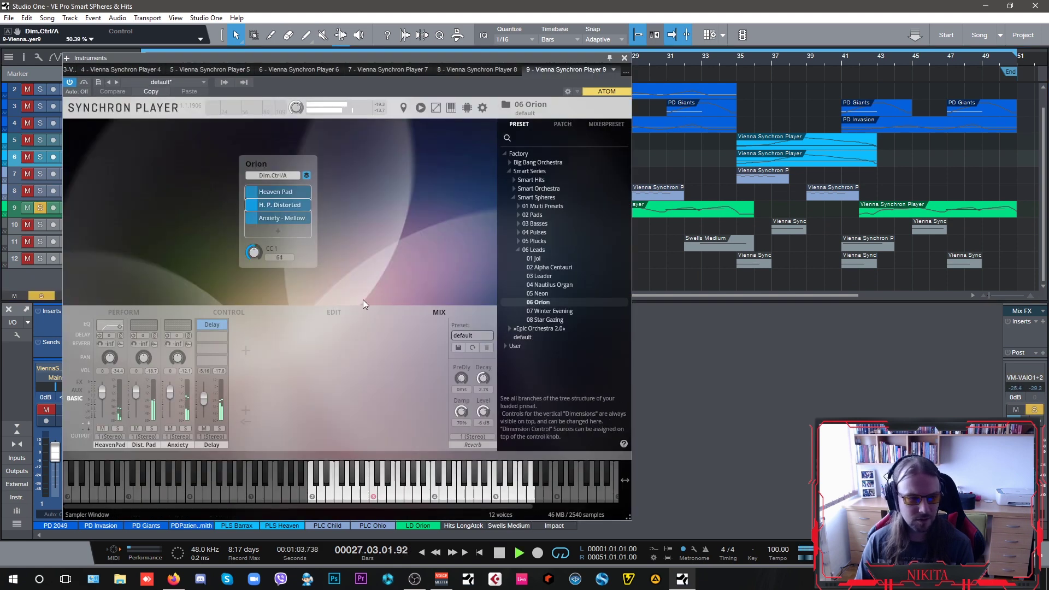
{"action": "left_click", "coordinate": [125, 312]}
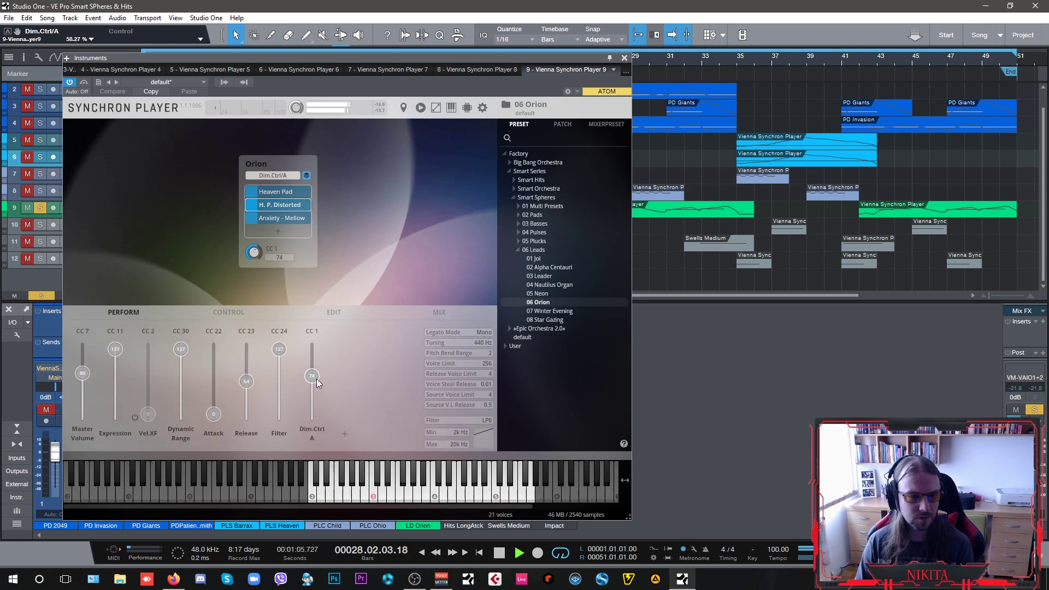
{"action": "left_click_drag", "start_coordinate": [316, 379], "coordinate": [317, 374]}
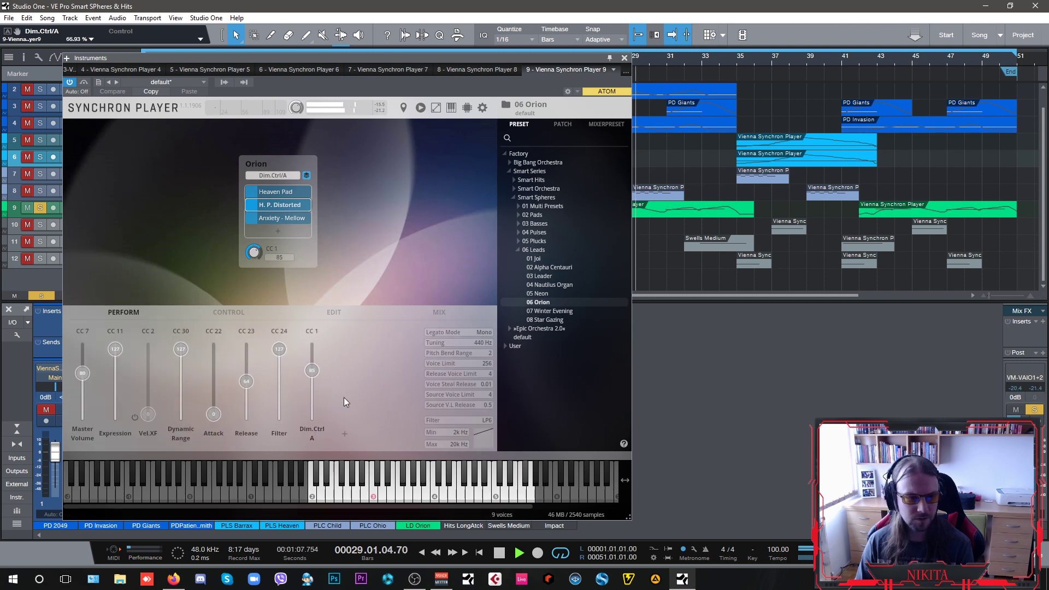
{"action": "left_click", "coordinate": [624, 57]}
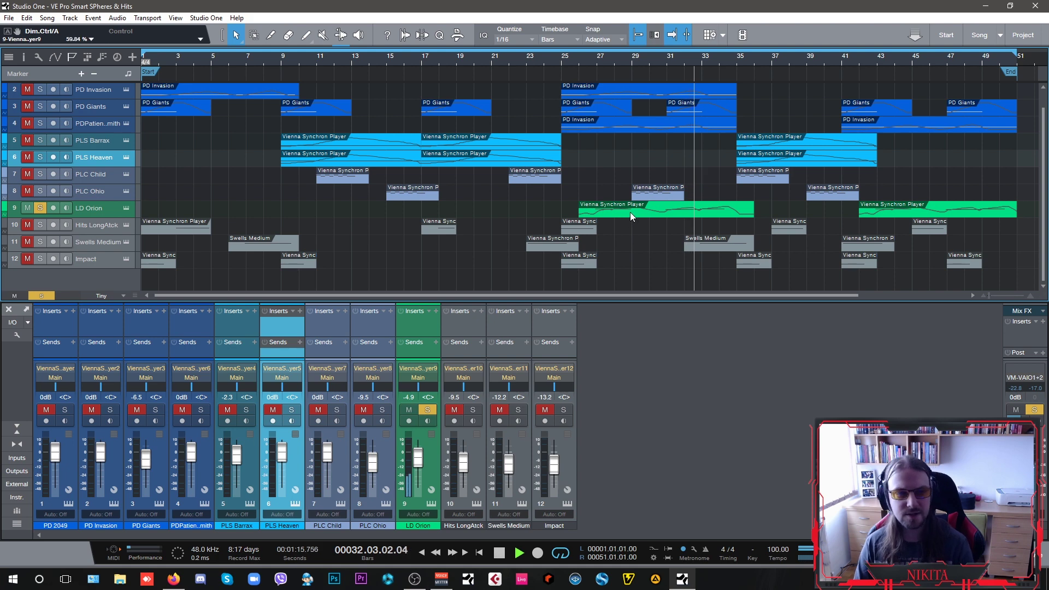
- Stop playback, unsolo LD Orion and place the song position at bar 23
{"action": "key", "text": "space"}
{"action": "left_click", "coordinate": [40, 211]}
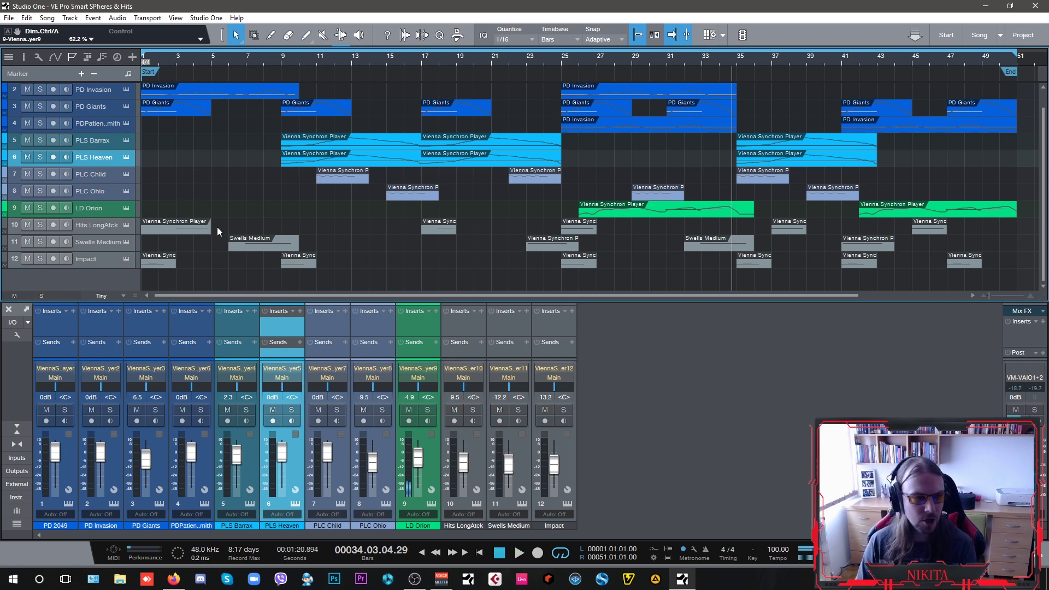
{"action": "scroll", "coordinate": [218, 227], "scroll_direction": "up", "scroll_amount": 1}
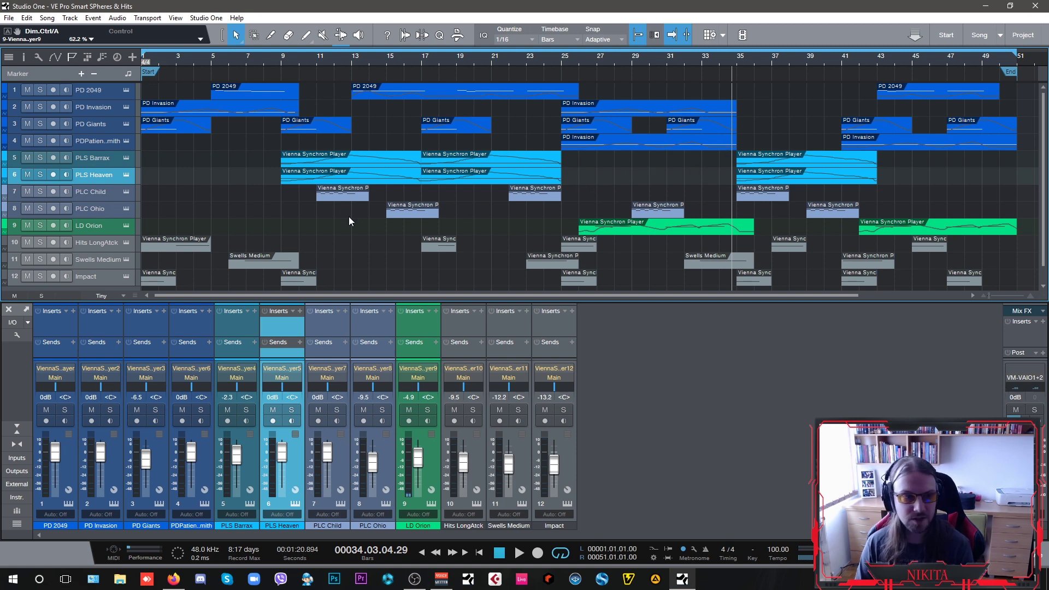
{"action": "scroll", "coordinate": [199, 223], "scroll_direction": "down", "scroll_amount": 1}
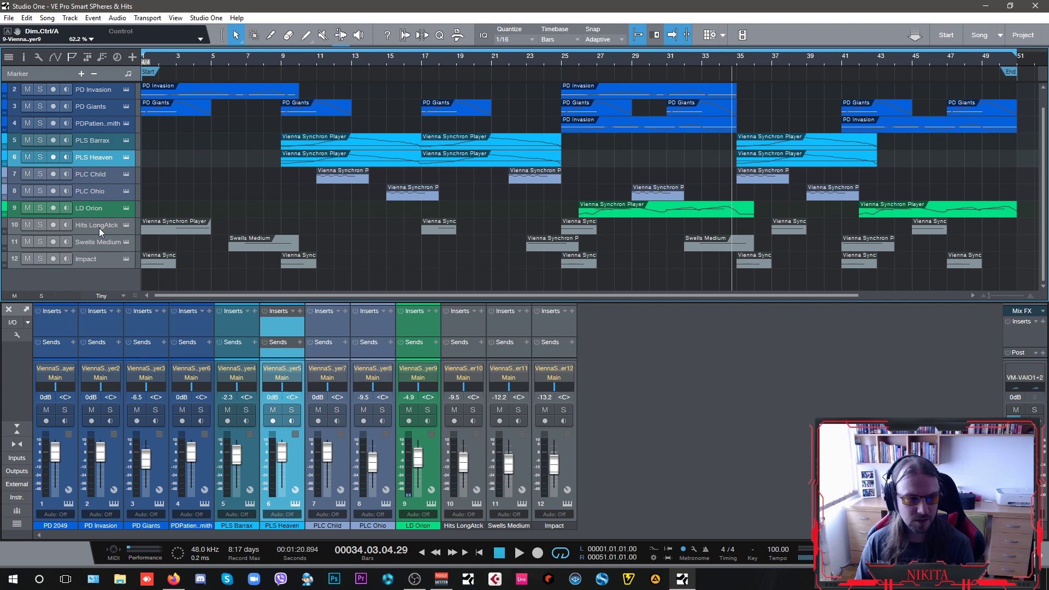
{"action": "left_click", "coordinate": [525, 60]}
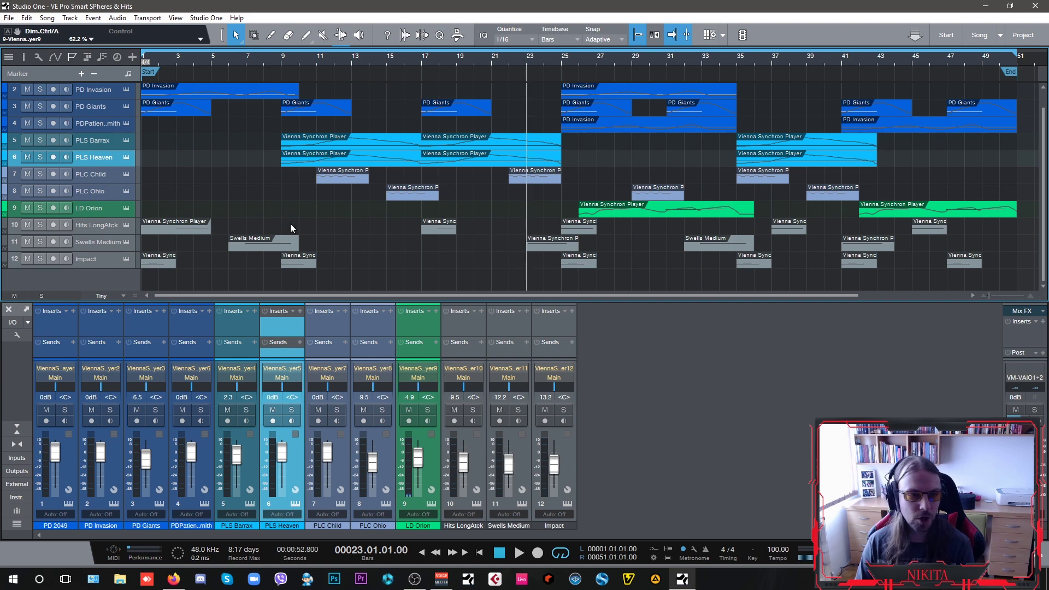
- Solo Swells Medium, show its Synchron Player and play it from bar 6
{"action": "left_click", "coordinate": [127, 242]}
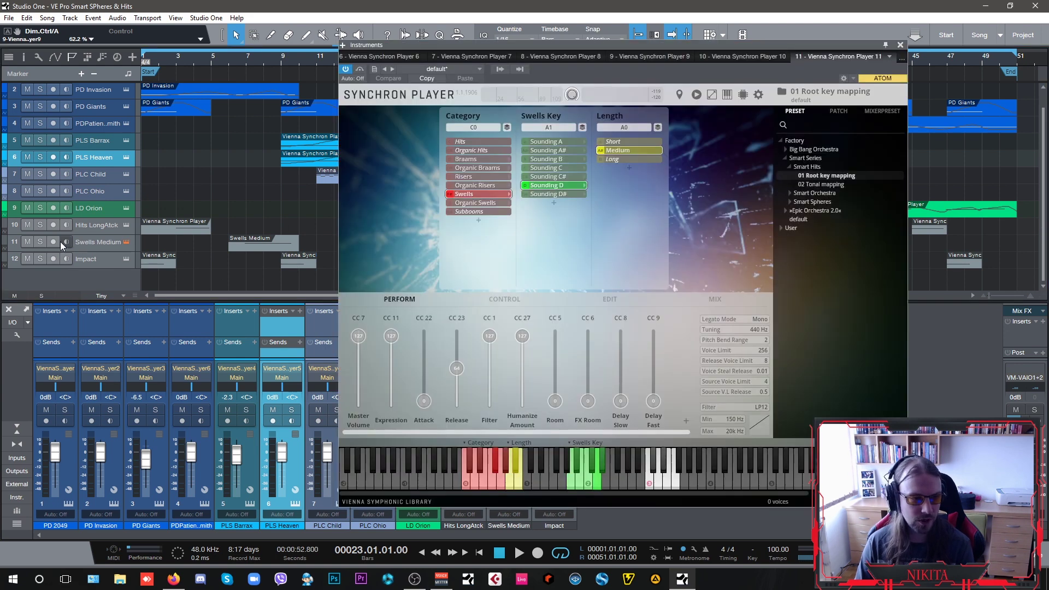
{"action": "left_click", "coordinate": [40, 242]}
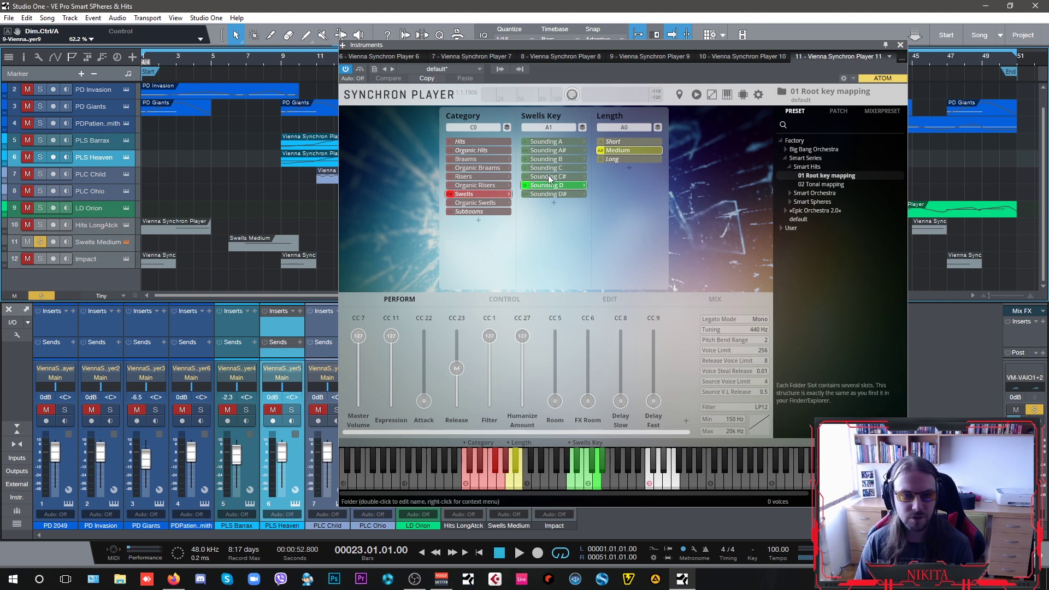
{"action": "left_click", "coordinate": [239, 58]}
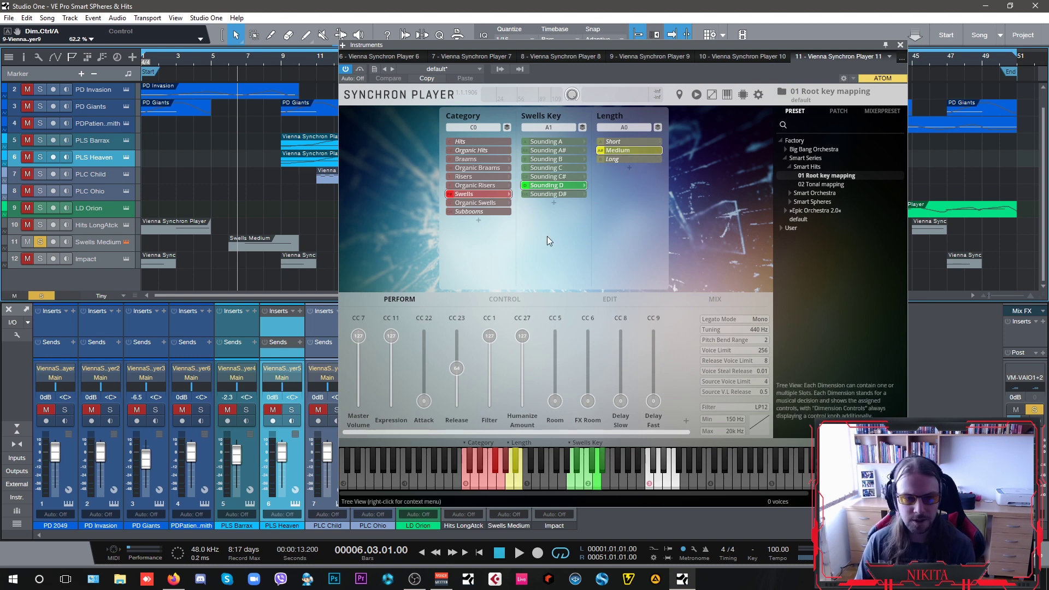
{"action": "key", "text": "space"}
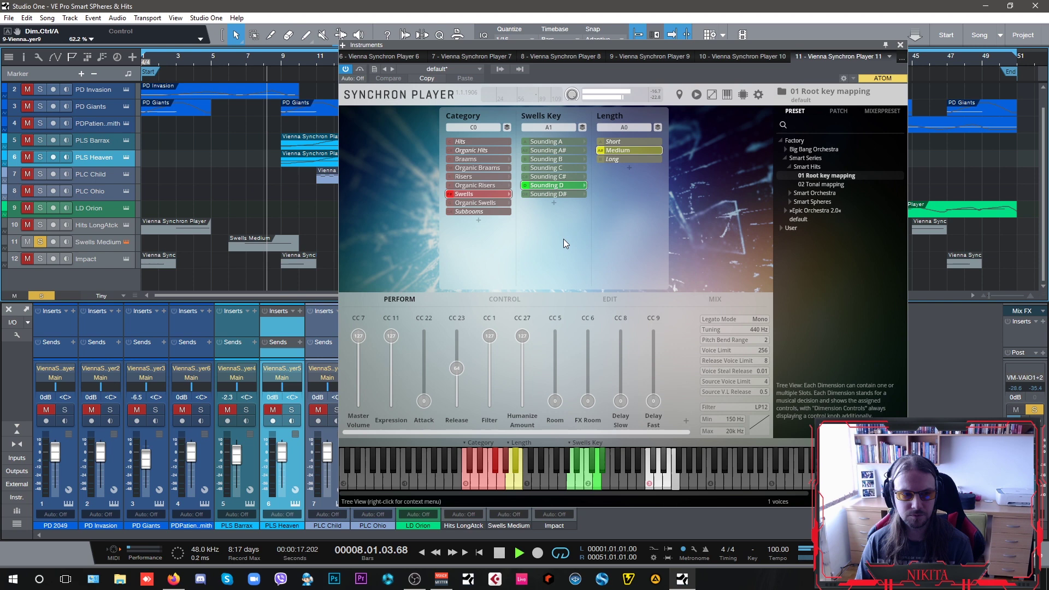
- Solo Impact instead of Swells Medium and stop playback
{"action": "left_click", "coordinate": [40, 258]}
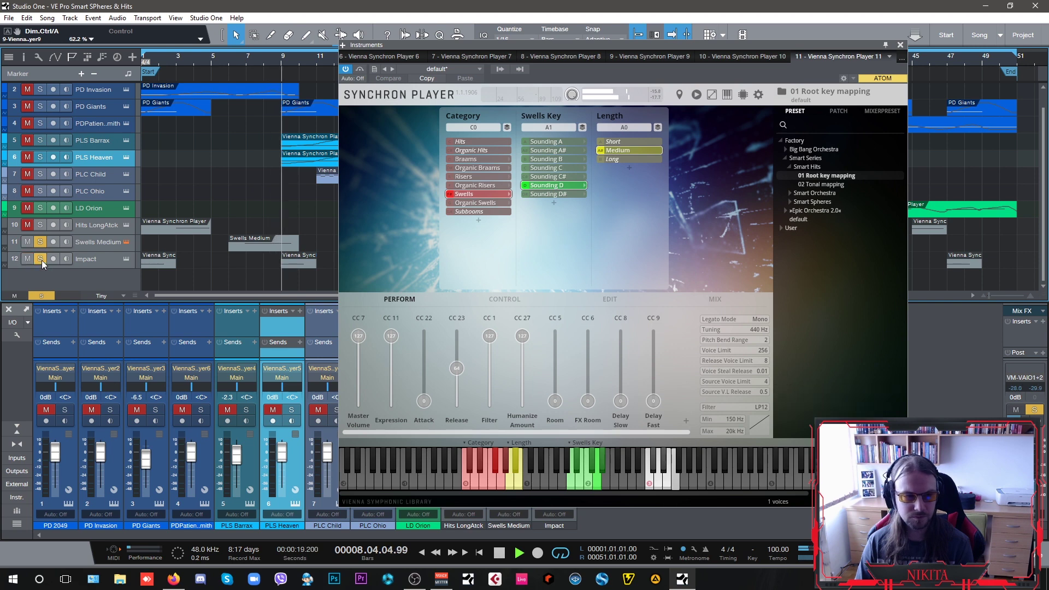
{"action": "left_click", "coordinate": [40, 241]}
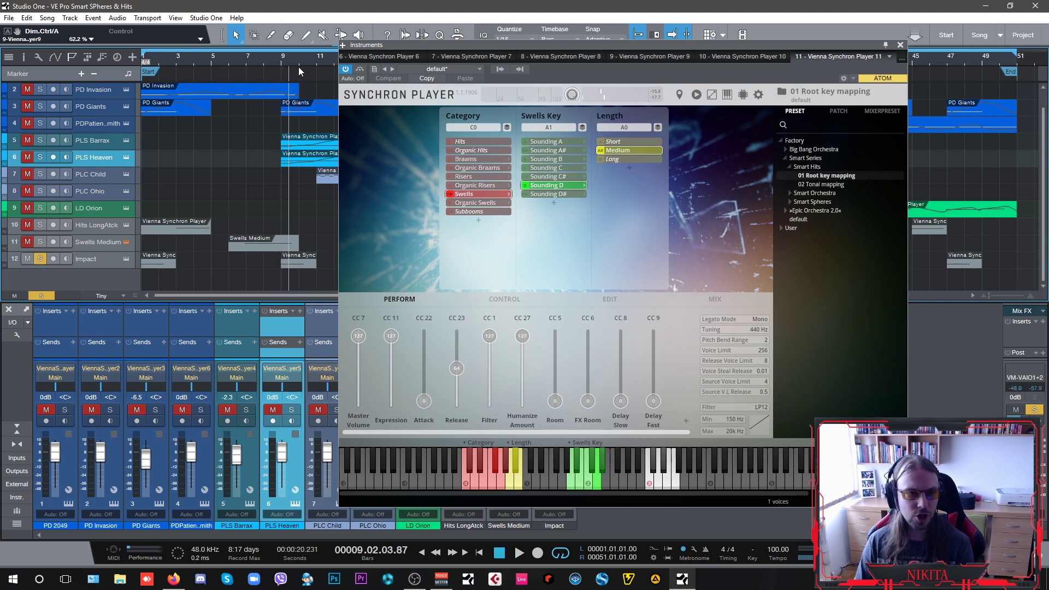
{"action": "key", "text": "space"}
- Swap to the Impact Synchron Player, play it briefly, then release Impact's solo
{"action": "left_click", "coordinate": [900, 45]}
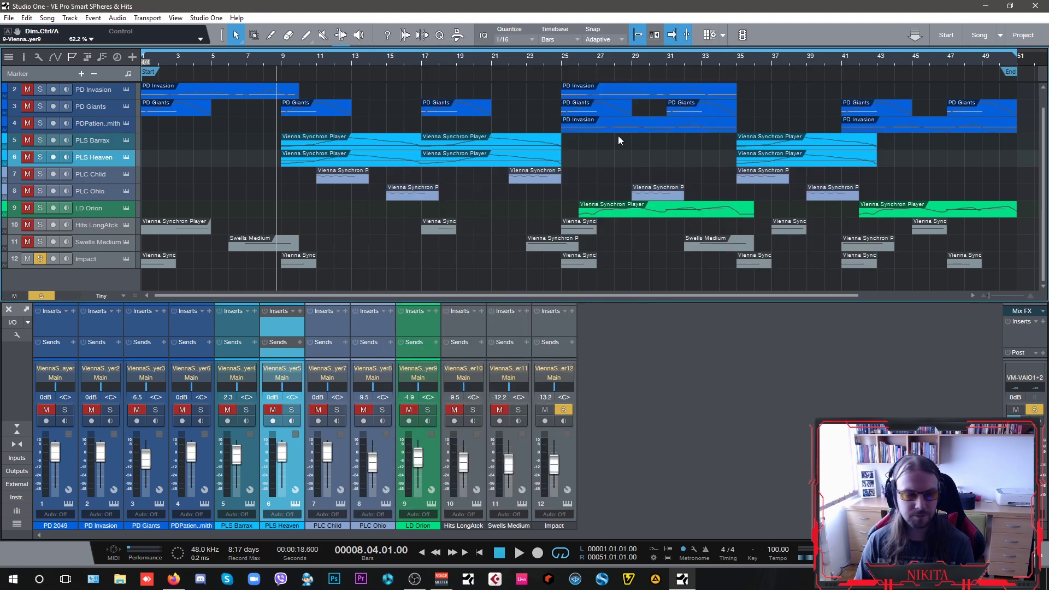
{"action": "left_click", "coordinate": [127, 259]}
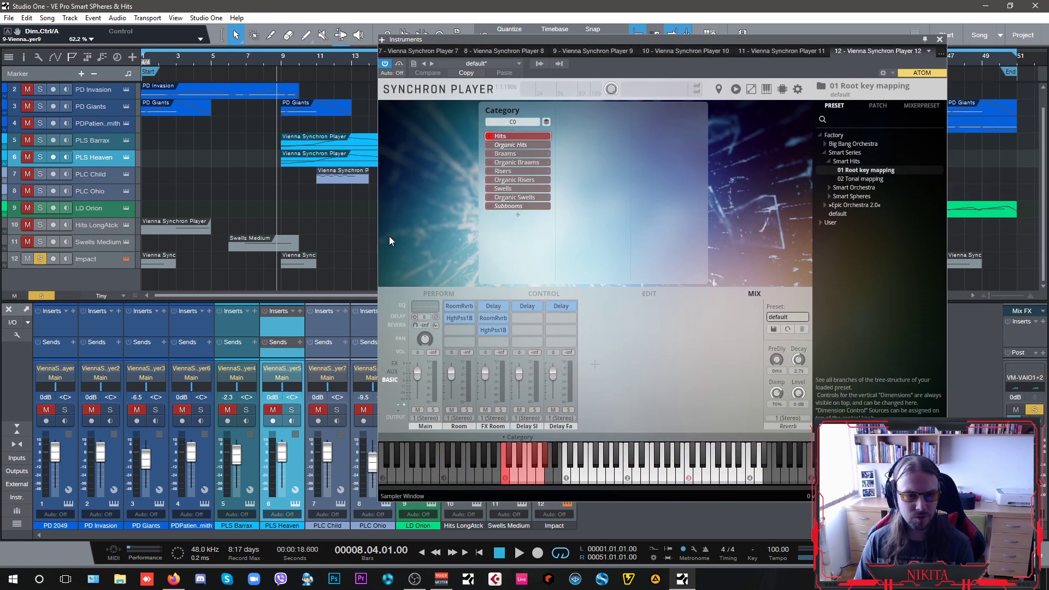
{"action": "key", "text": "space"}
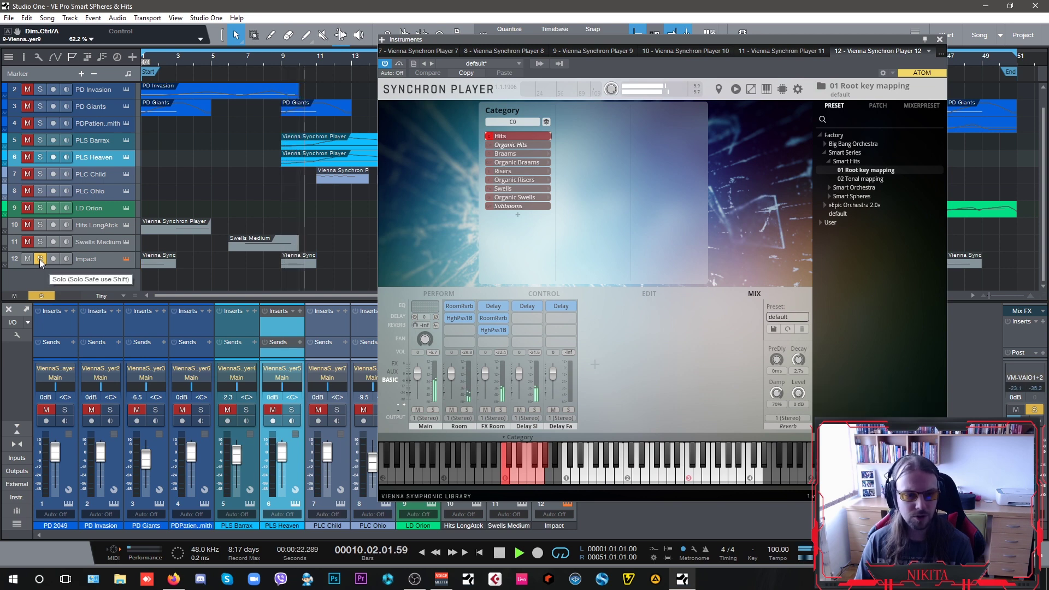
{"action": "key", "text": "space"}
{"action": "key", "text": "shift+s"}
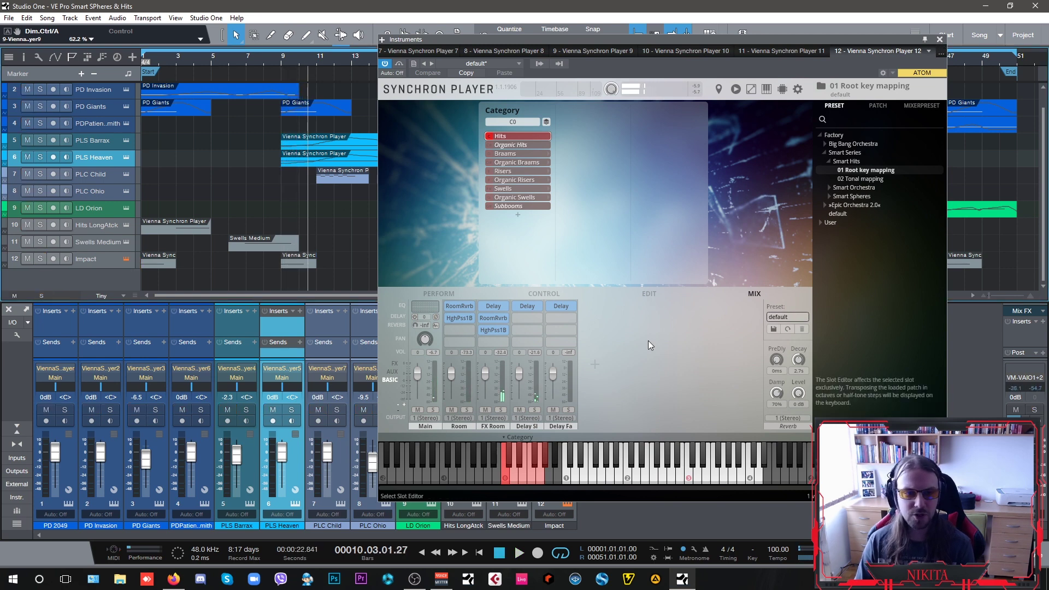
- Record-arm Impact, audition its G3, B3 and E3 hits, and close the player
{"action": "left_click", "coordinate": [53, 258]}
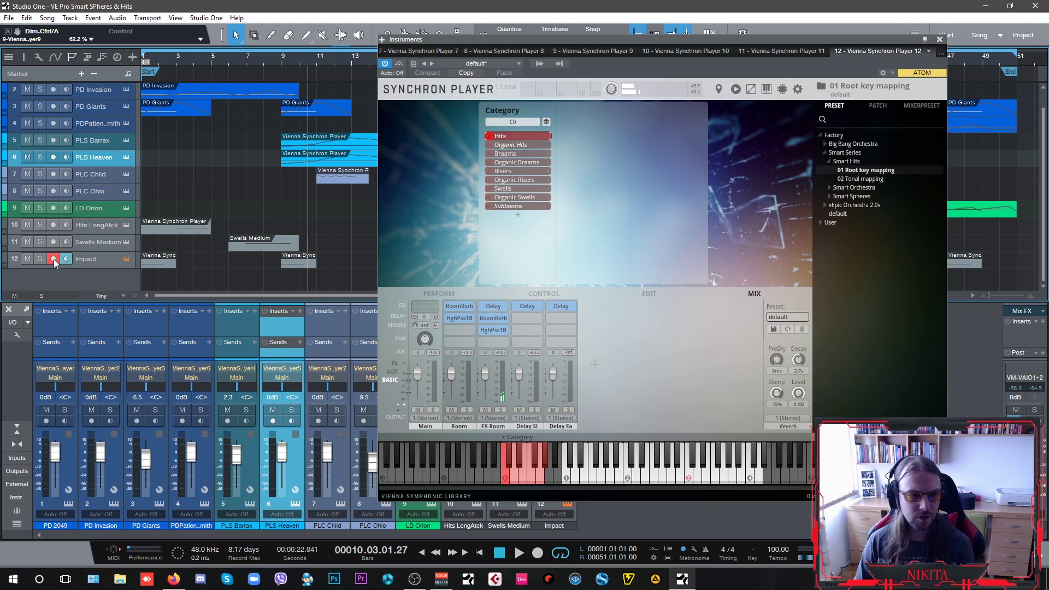
{"action": "left_click", "coordinate": [717, 480]}
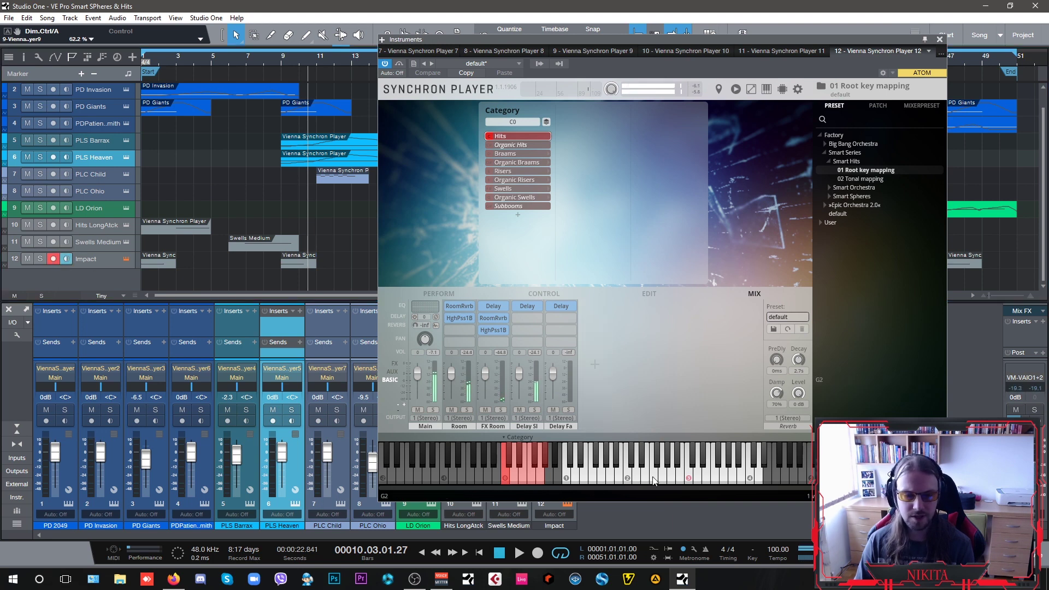
{"action": "left_click", "coordinate": [738, 479]}
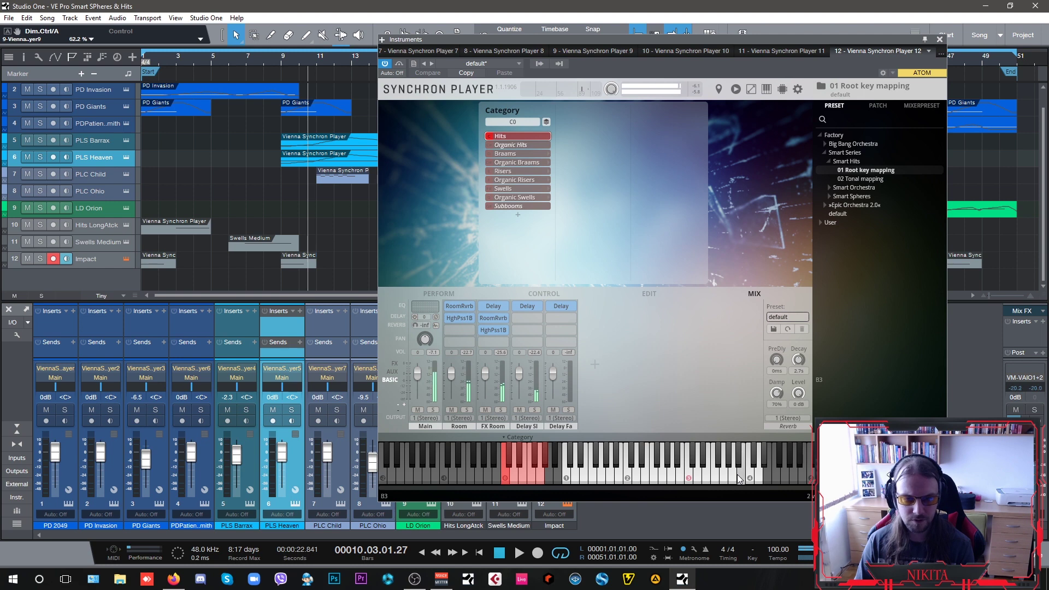
{"action": "left_click", "coordinate": [709, 479]}
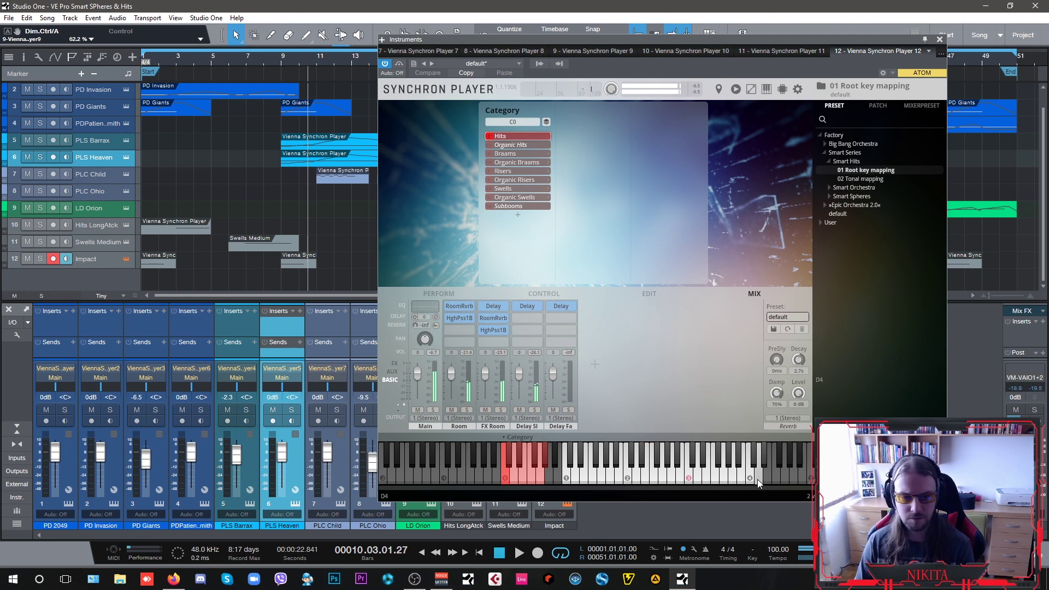
{"action": "left_click", "coordinate": [940, 39]}
- Move to bar 35, disarm Impact's record button, and return the song position to bar 1
{"action": "left_click", "coordinate": [734, 61]}
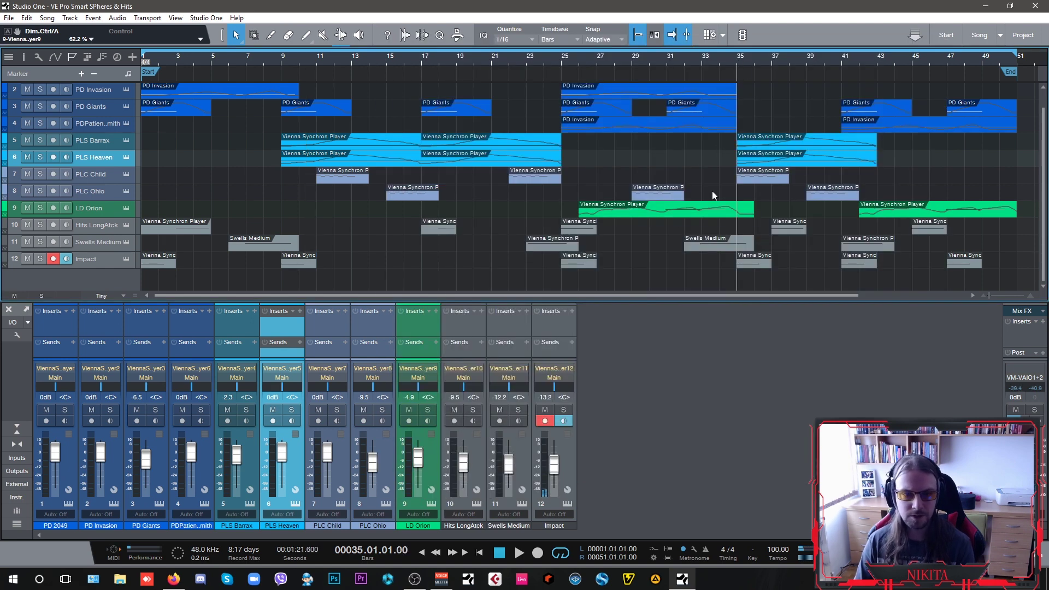
{"action": "left_click", "coordinate": [545, 422]}
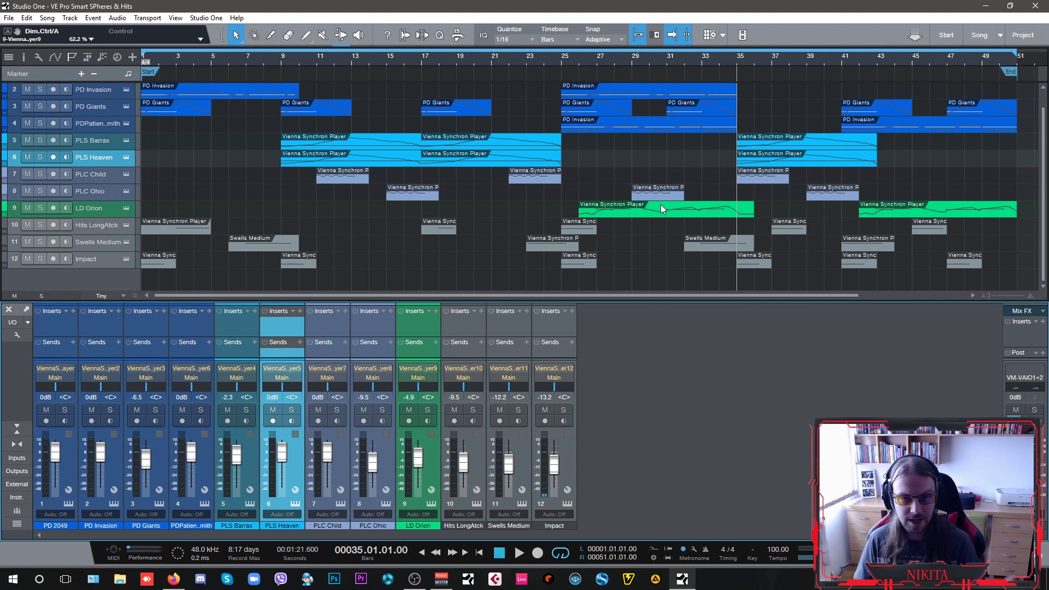
{"action": "scroll", "coordinate": [656, 256], "scroll_direction": "up", "scroll_amount": 1}
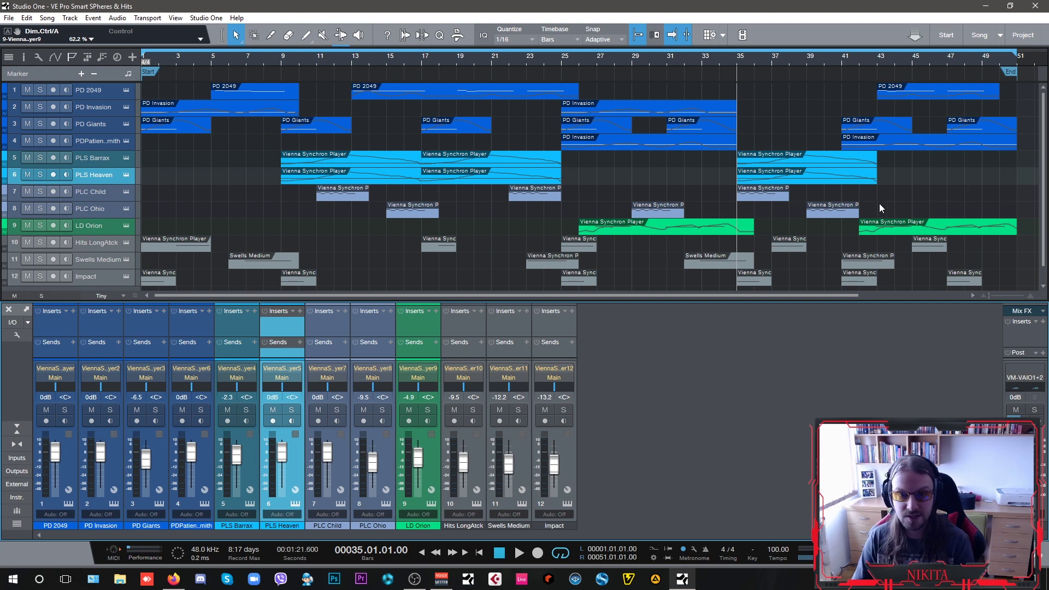
{"action": "key", "text": "Home"}
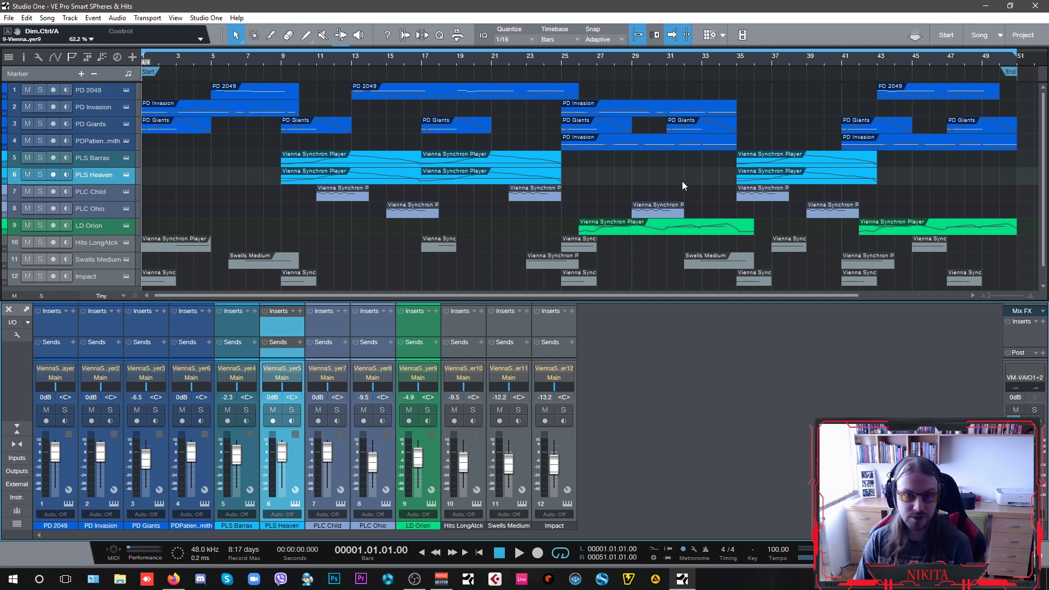
{"action": "left_click", "coordinate": [127, 175]}
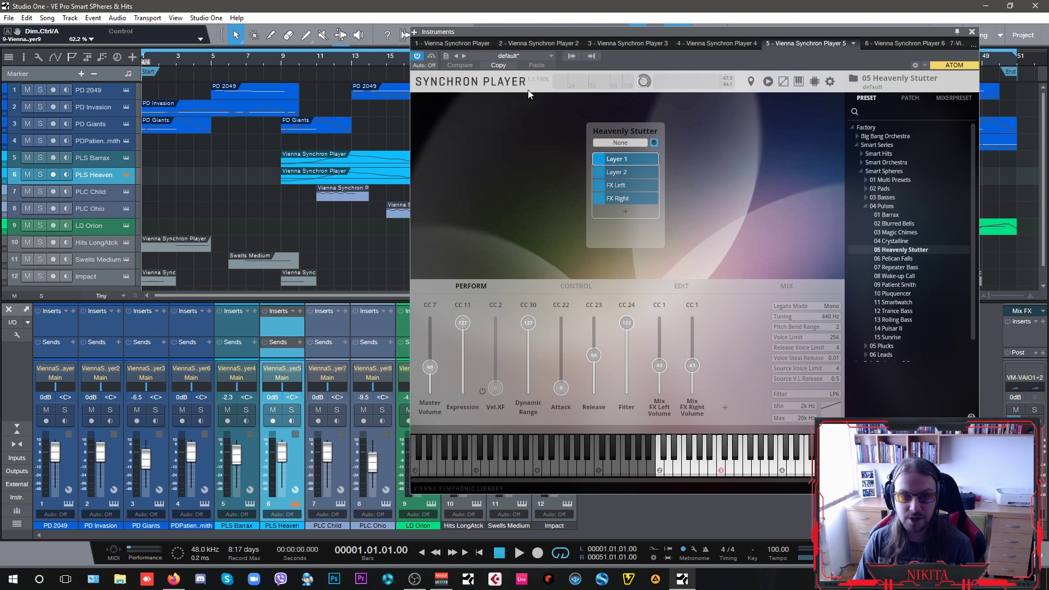
{"action": "left_click", "coordinate": [971, 32]}
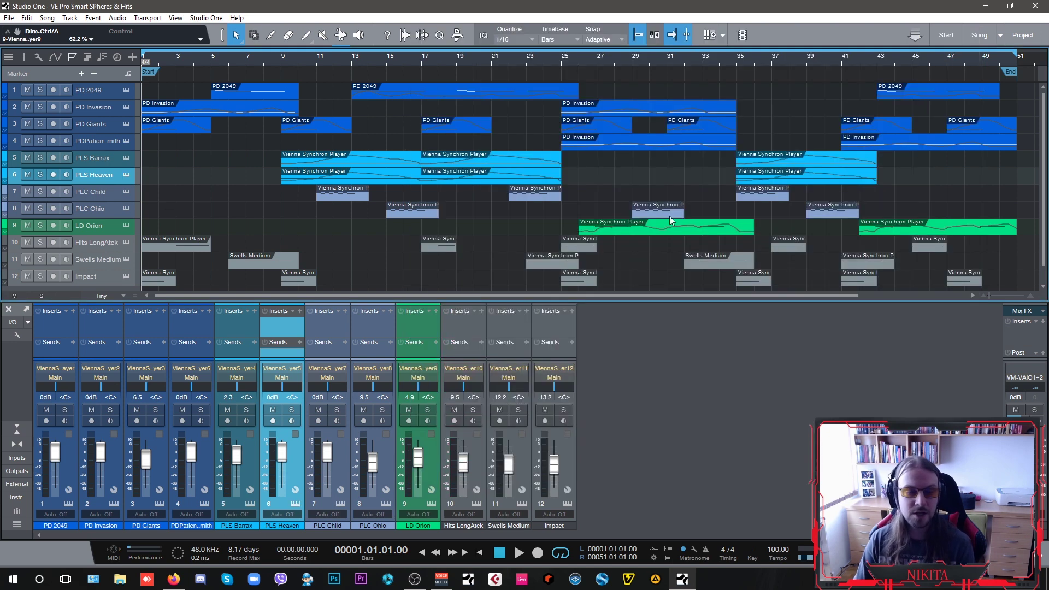